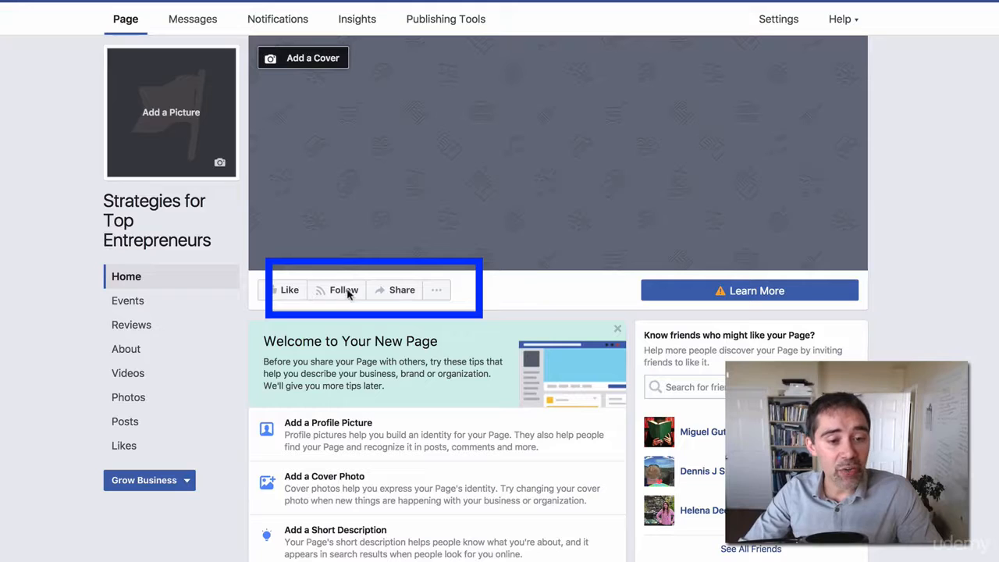
- Open Edit Page Info from the page's '...' menu and select the Name and Categories fields
left_click(440, 293)
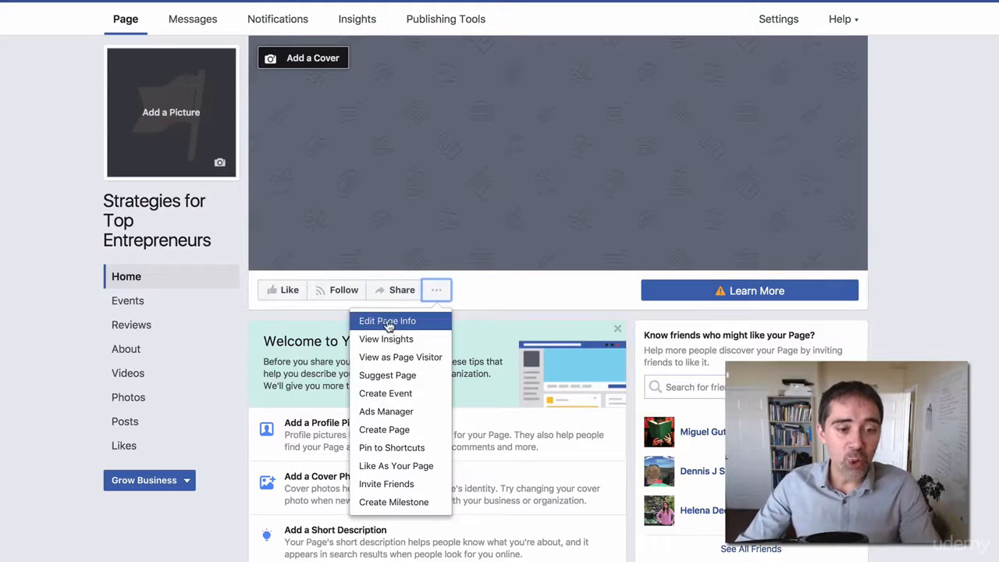
left_click(412, 325)
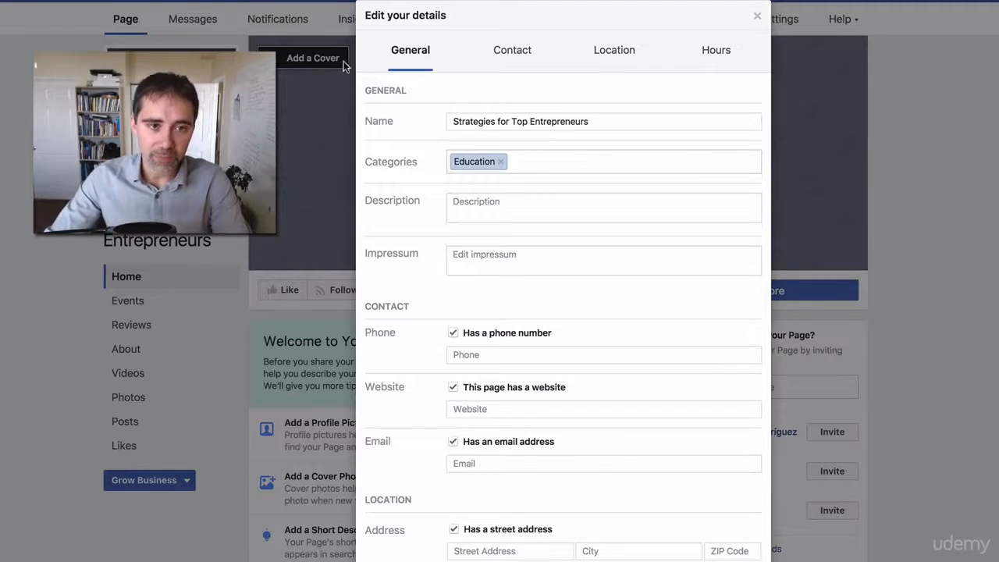
left_click_drag(448, 122, 674, 122)
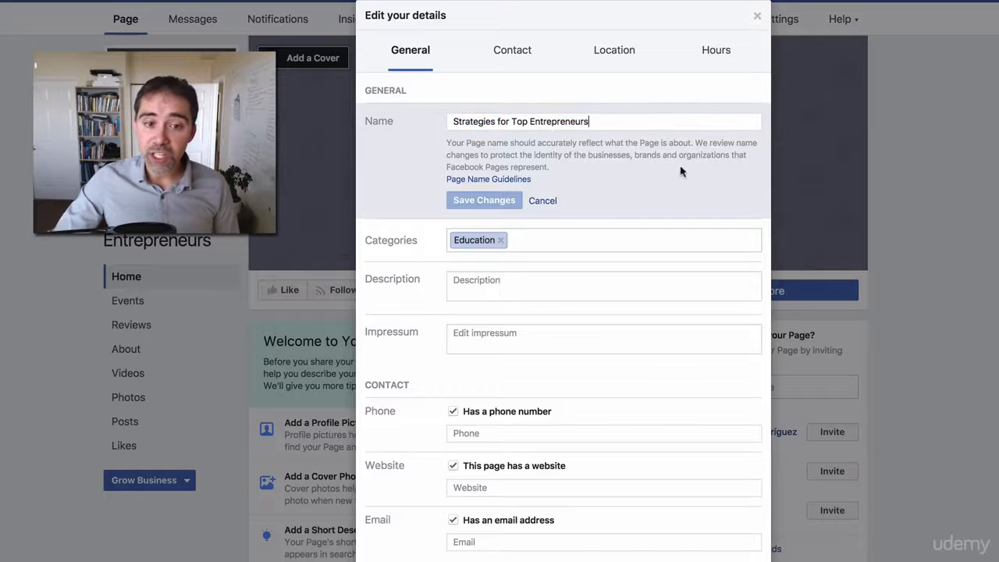
left_click(552, 244)
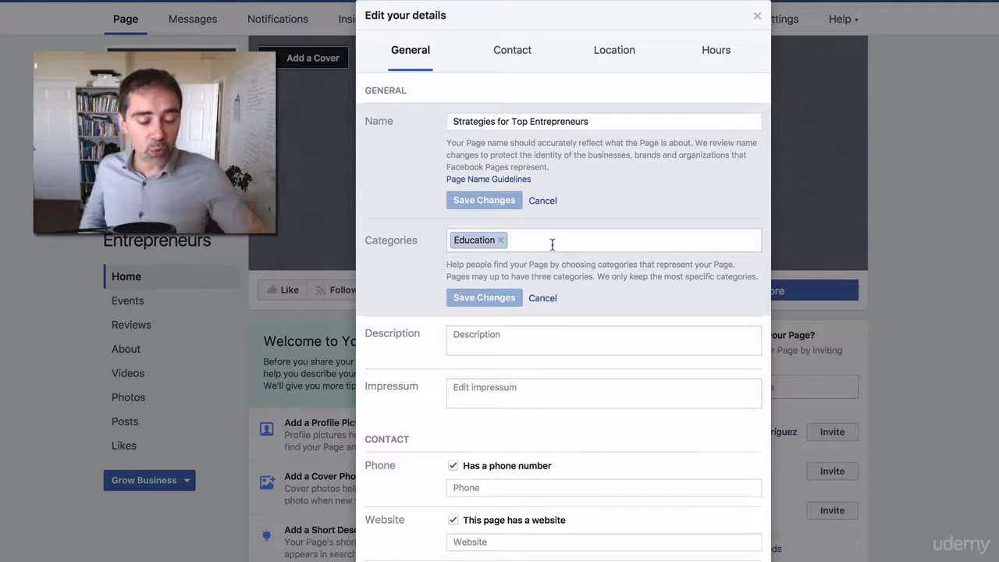
- Add Marketing Agency and Entrepreneur as categories beside Education and save the changes
left_click(552, 245)
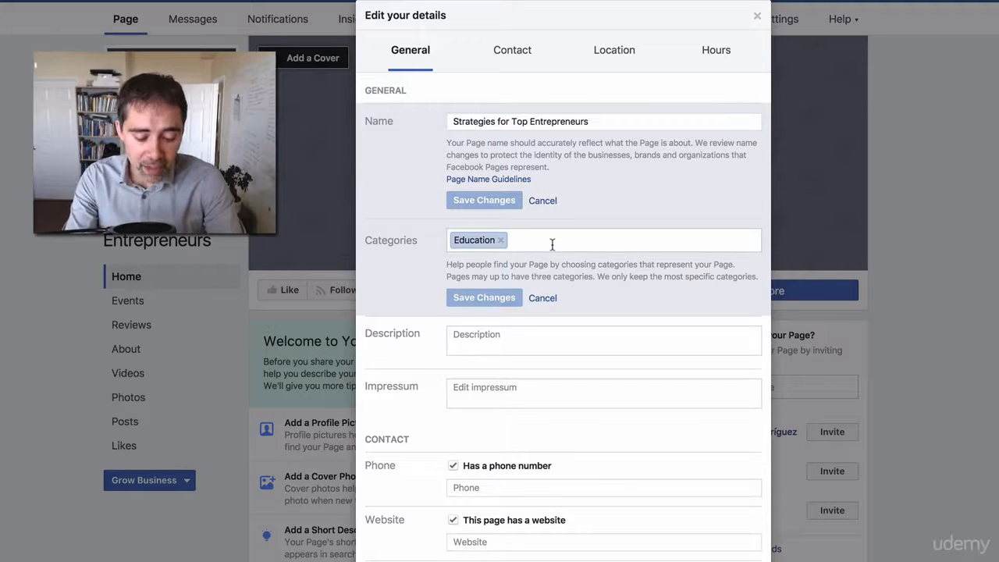
type("mar")
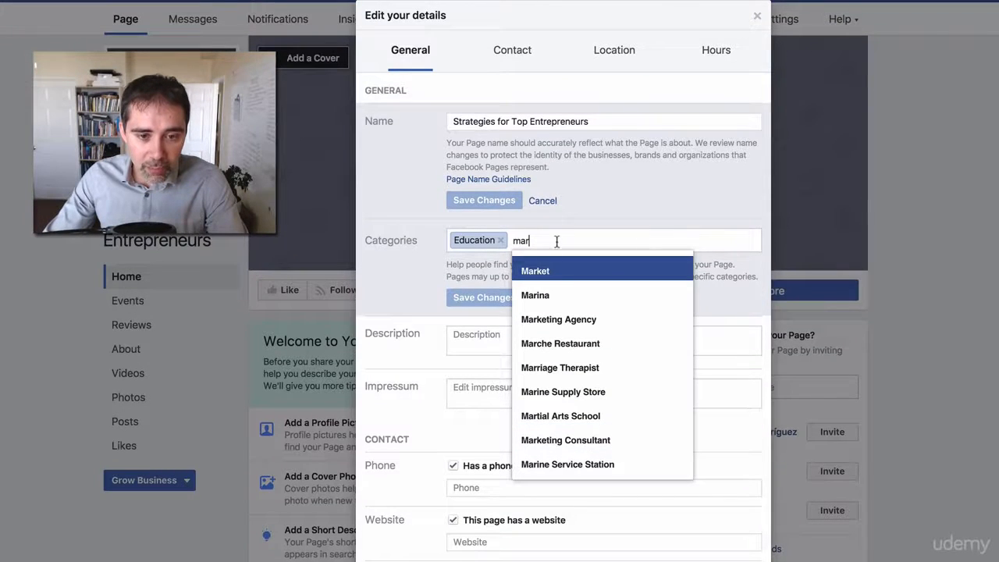
left_click(594, 323)
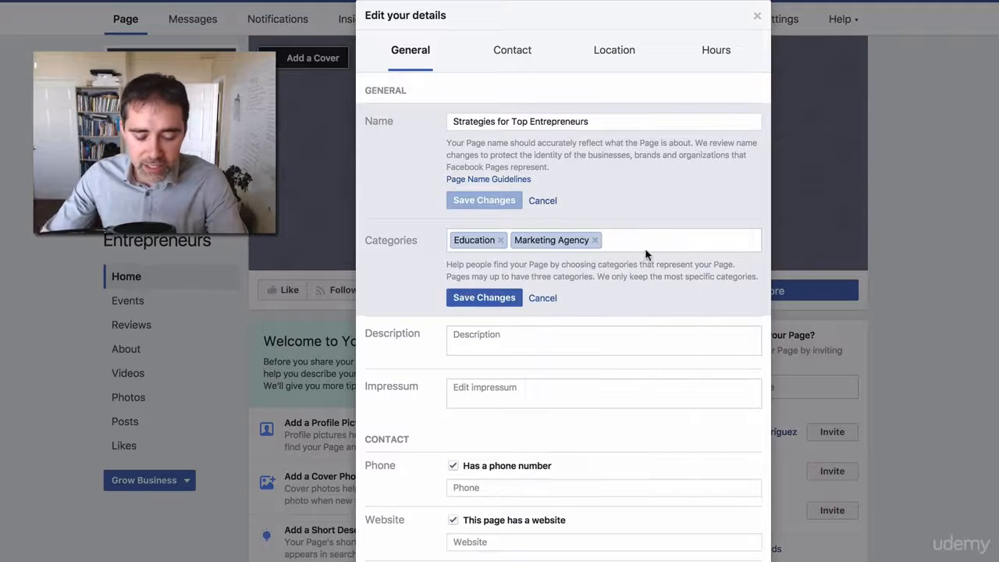
type("strat")
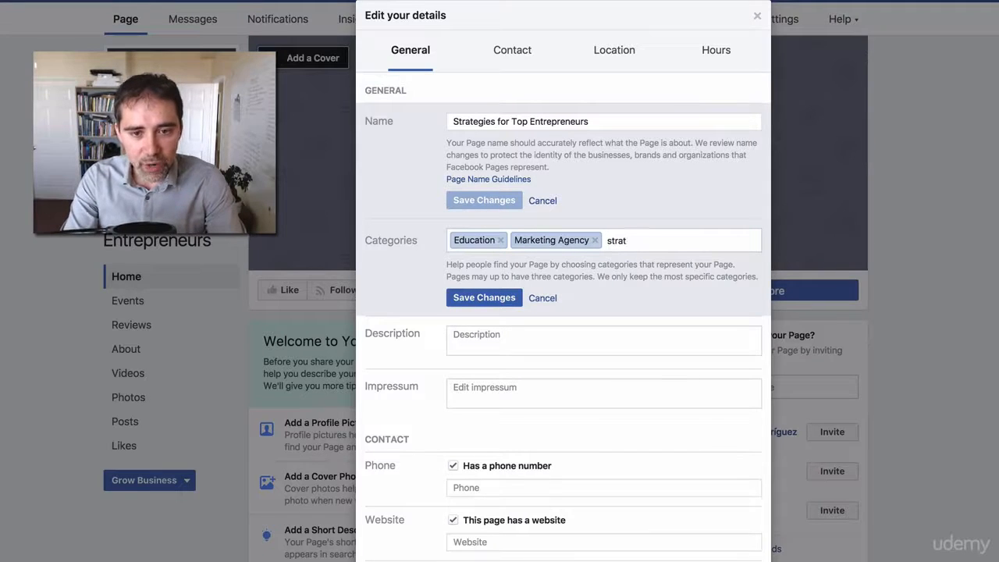
key("BackSpace")
key("BackSpace")
key("BackSpace")
key("BackSpace")
key("BackSpace")
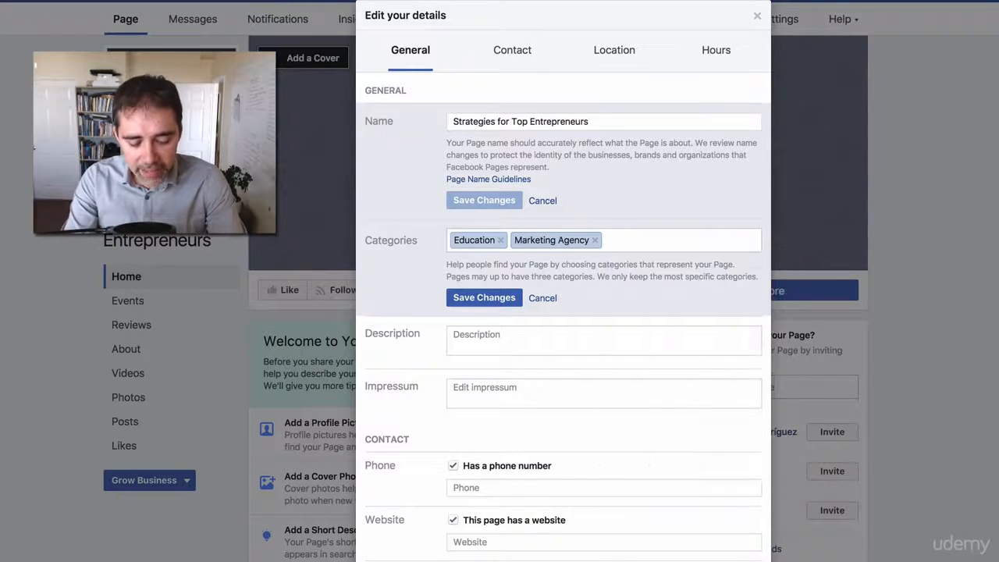
type("entre")
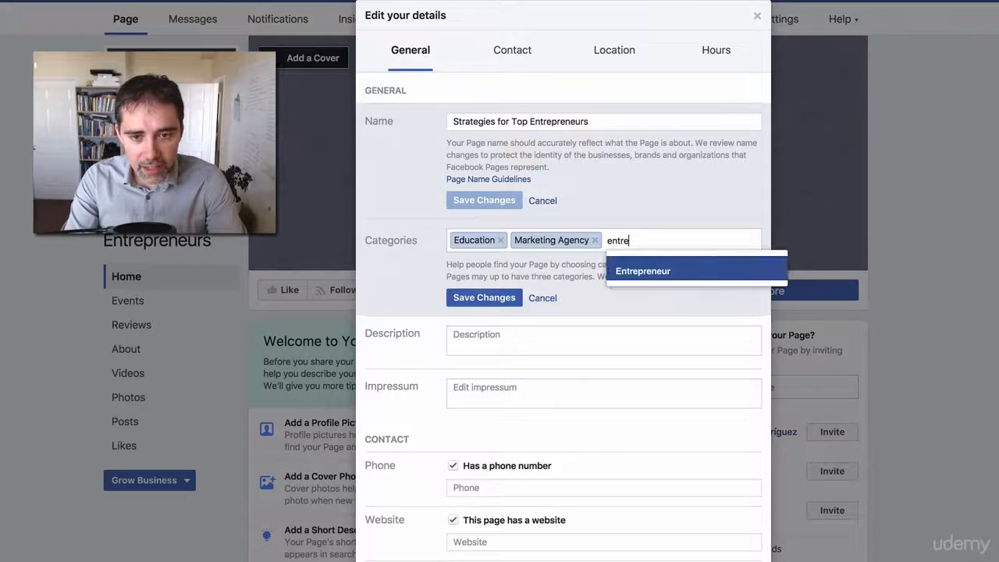
left_click(655, 273)
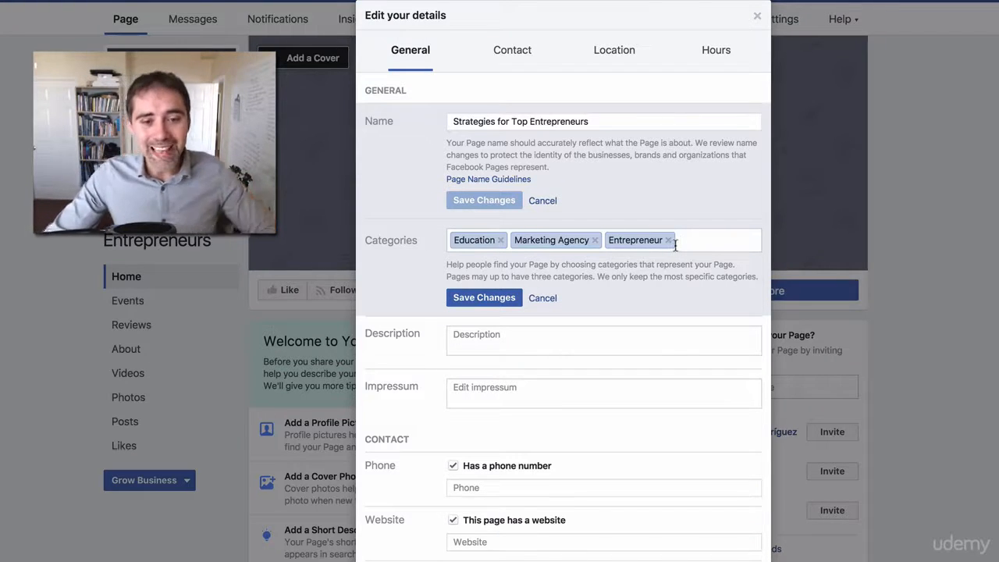
left_click(503, 299)
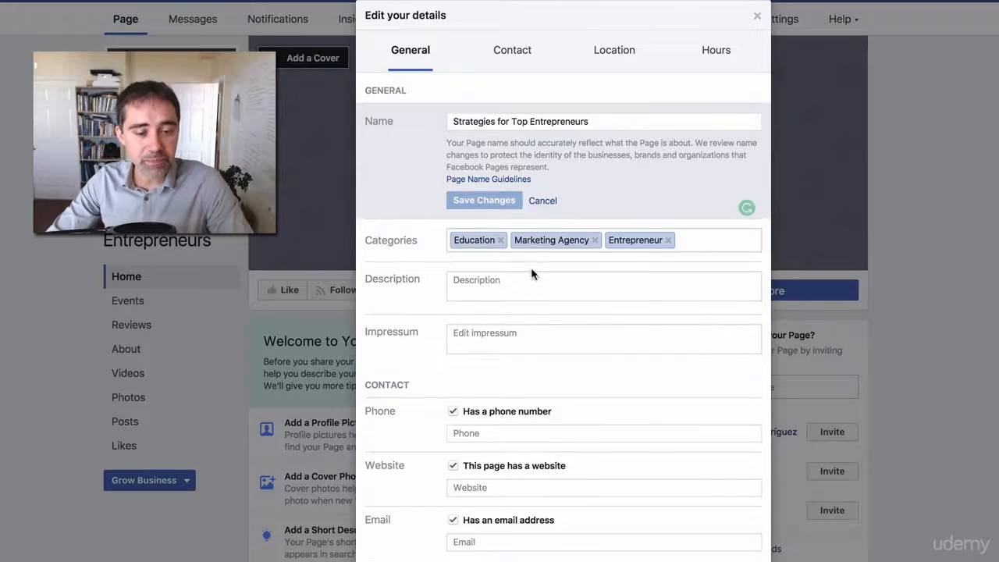
left_click(493, 283)
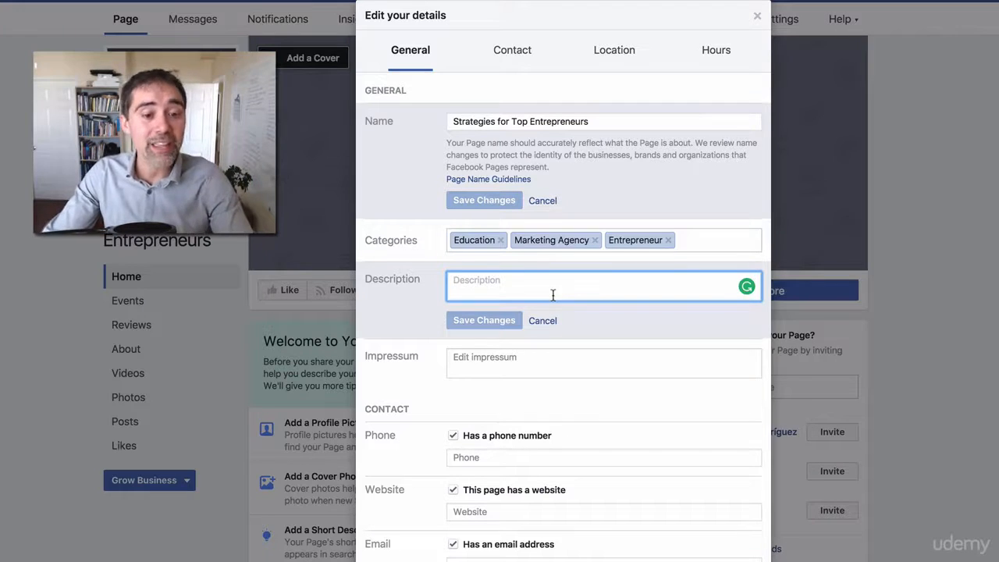
left_click(476, 363)
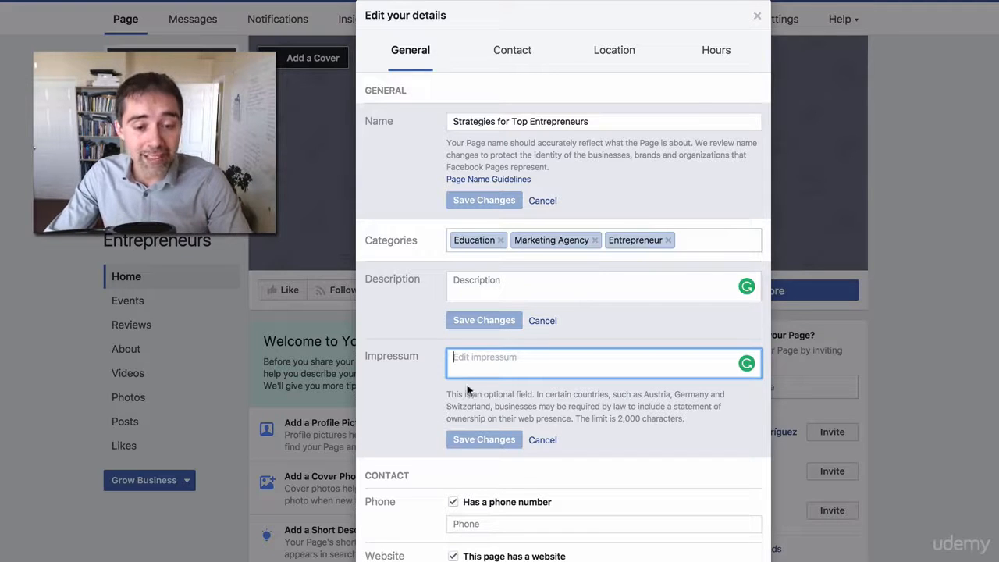
left_click_drag(458, 395, 518, 397)
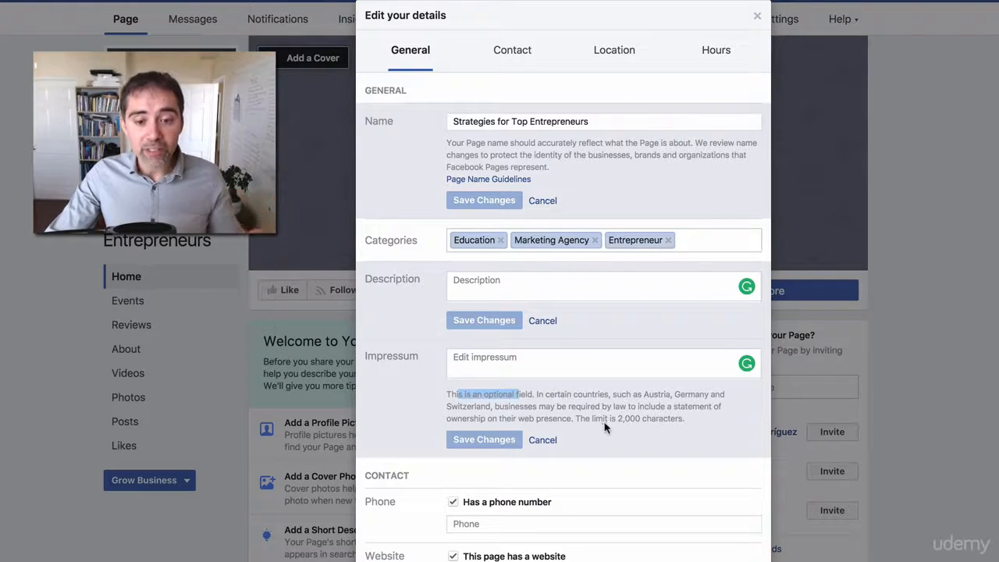
left_click_drag(668, 420, 578, 419)
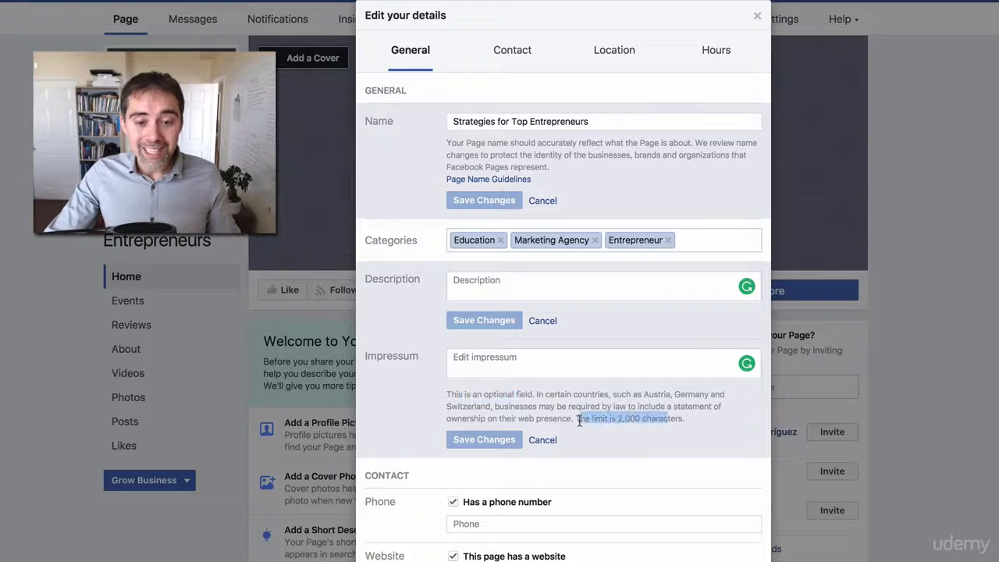
left_click(524, 401)
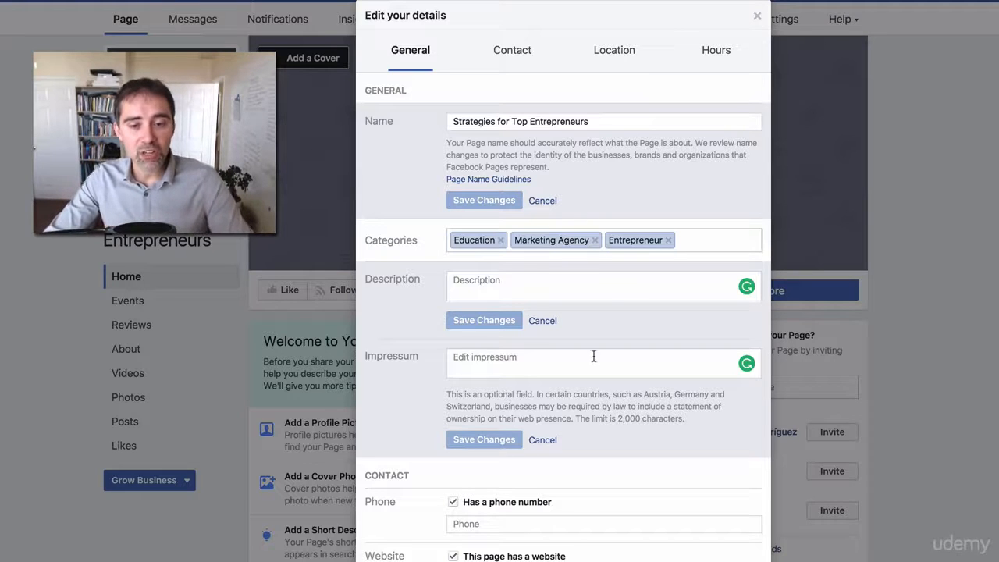
left_click(542, 440)
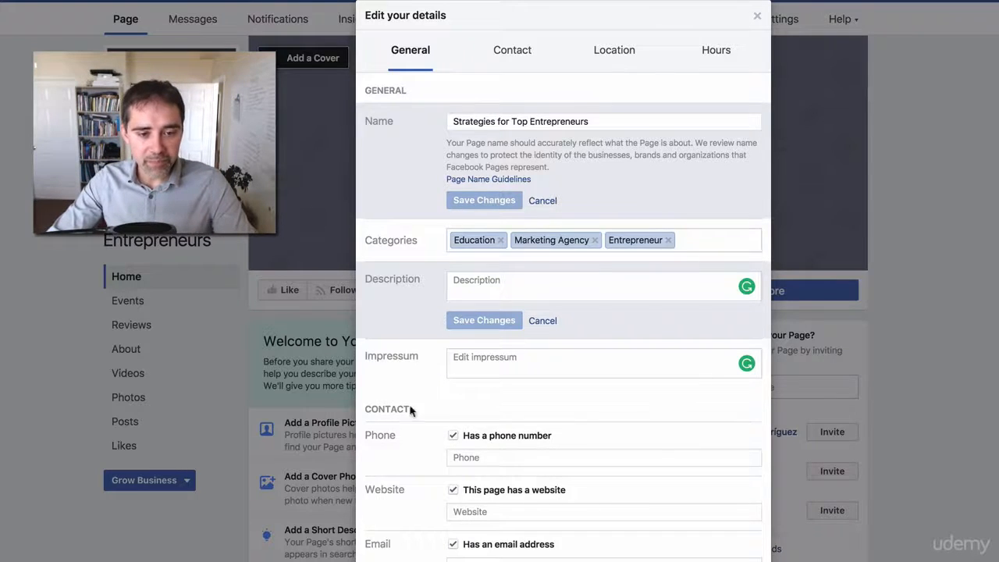
scroll(434, 439, "down", 2)
scroll(451, 468, "down", 3)
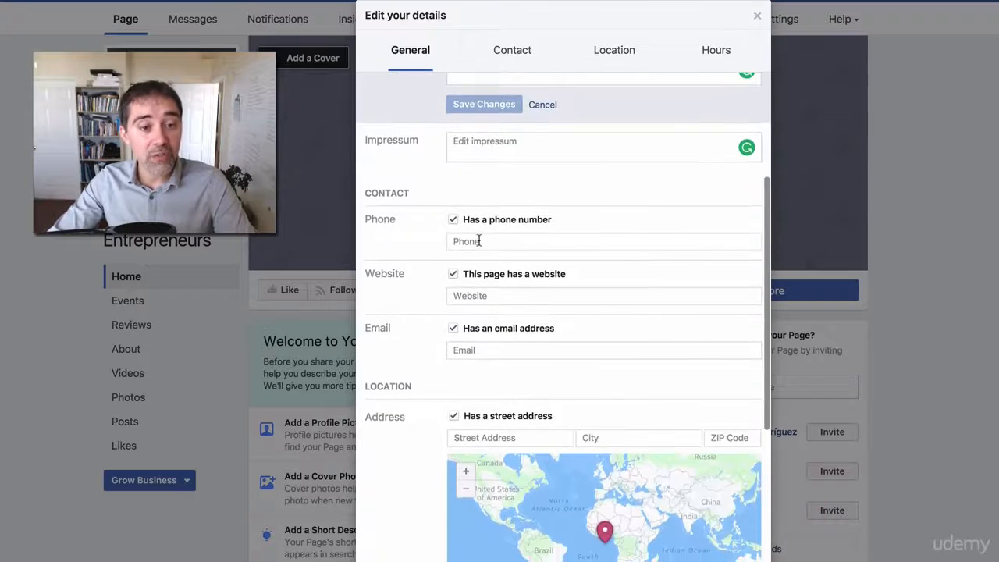
- Enter the page's contact phone number in the Phone field and save it
left_click(479, 241)
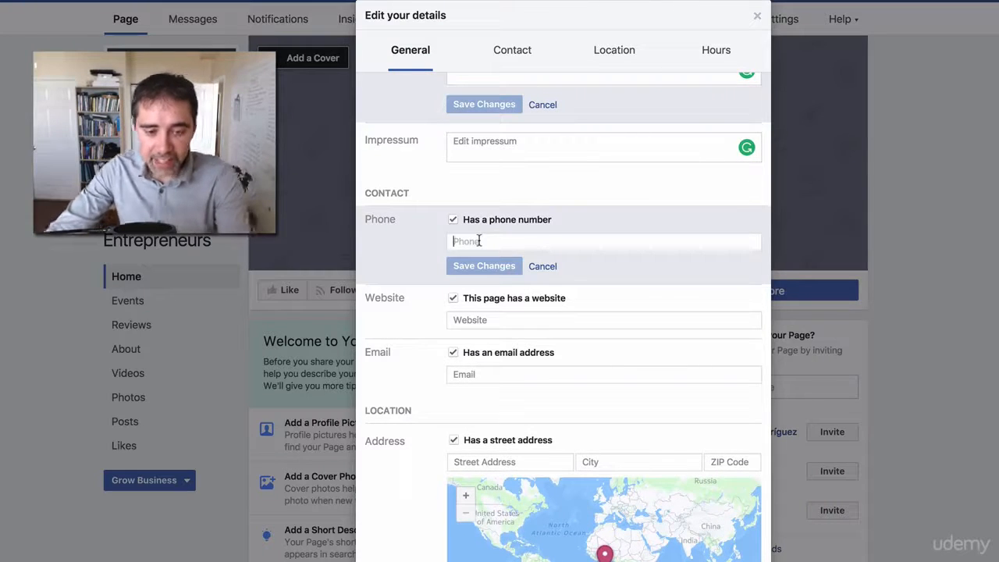
type("5555555555")
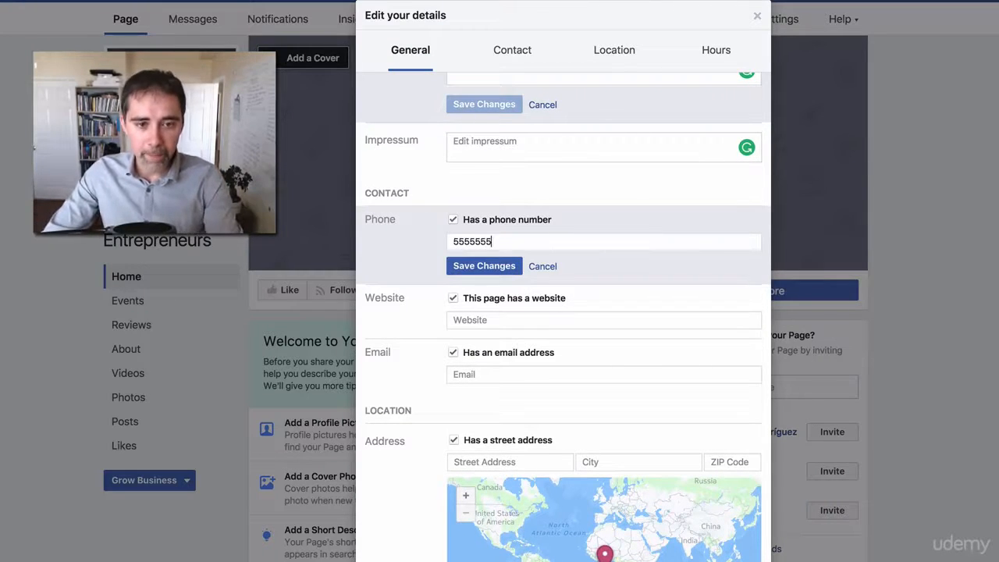
left_click(479, 267)
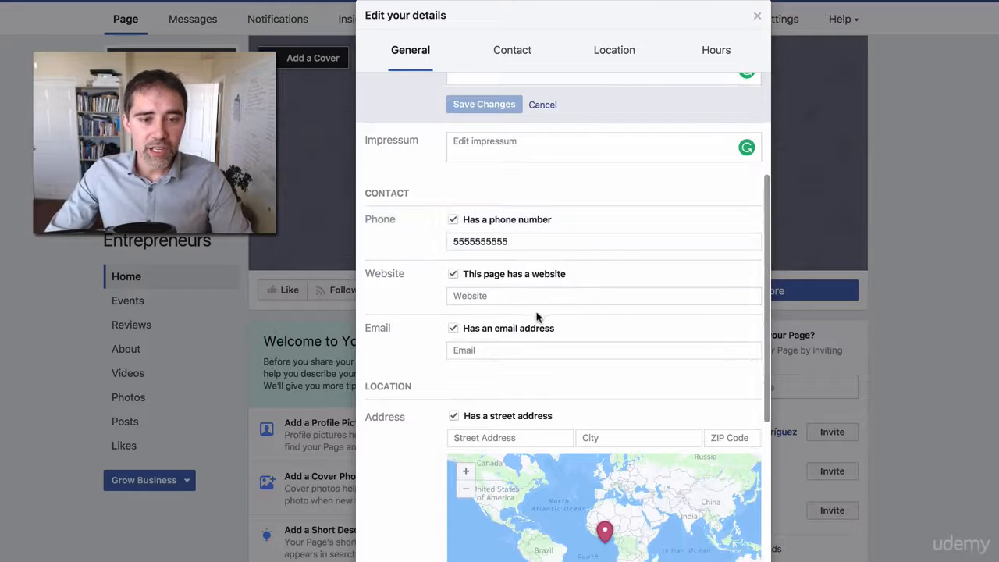
left_click(512, 301)
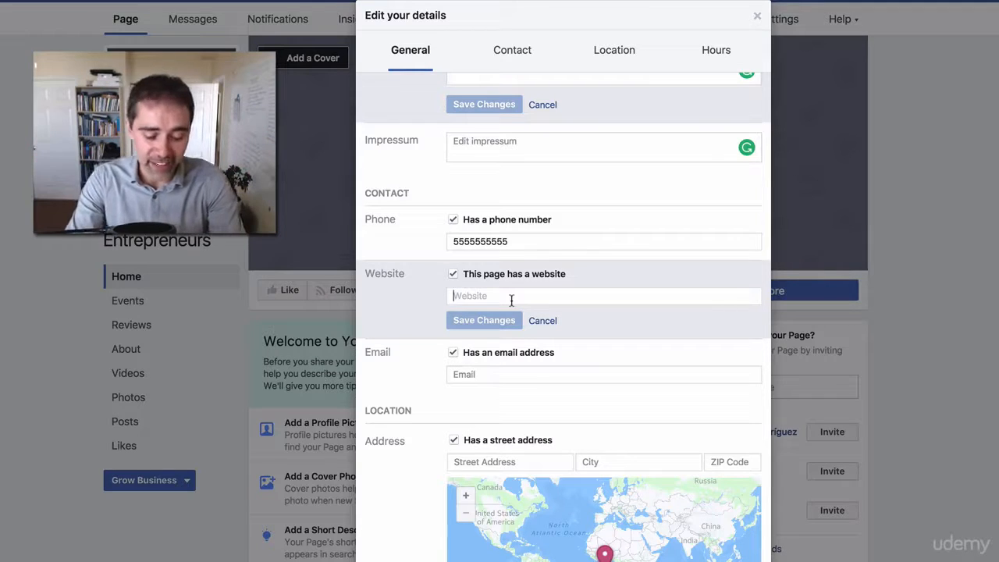
- Enter the page's website address in the Website field and save it
type("diegodavila.com")
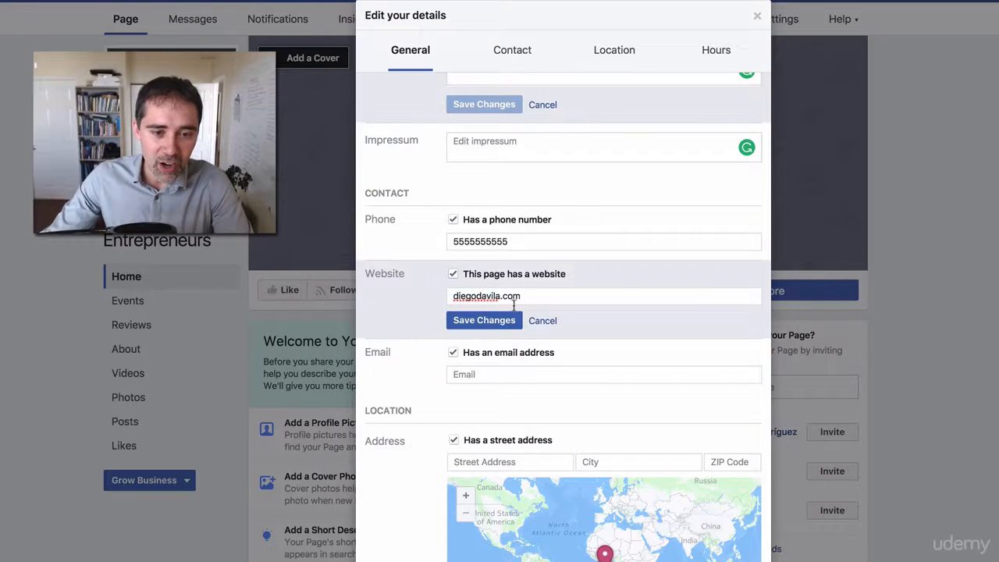
left_click(478, 320)
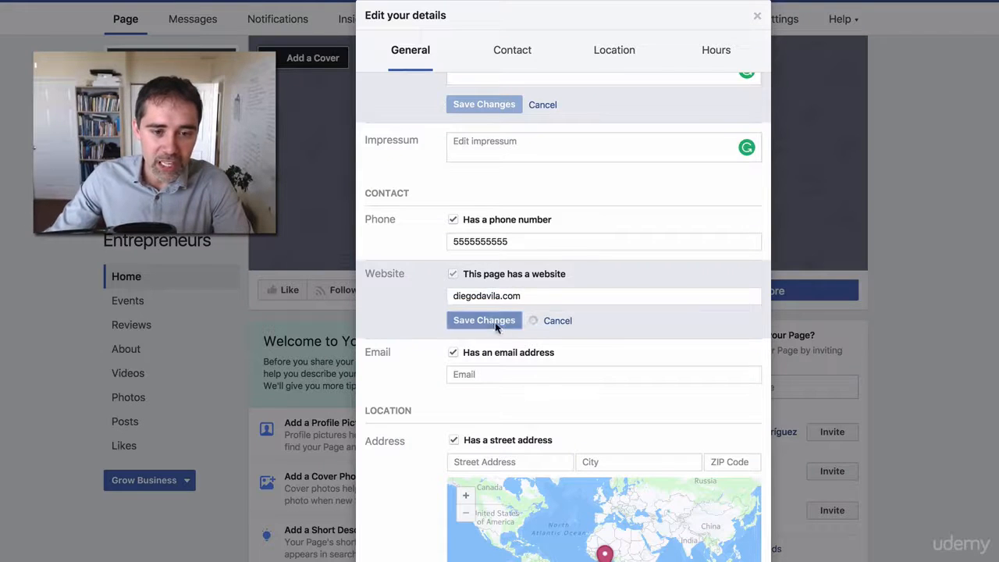
left_click(456, 357)
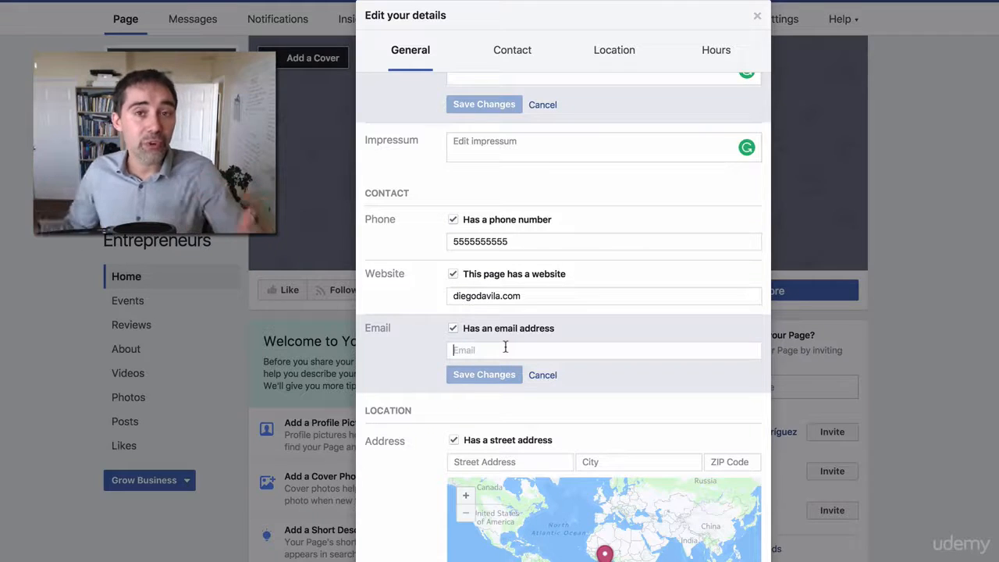
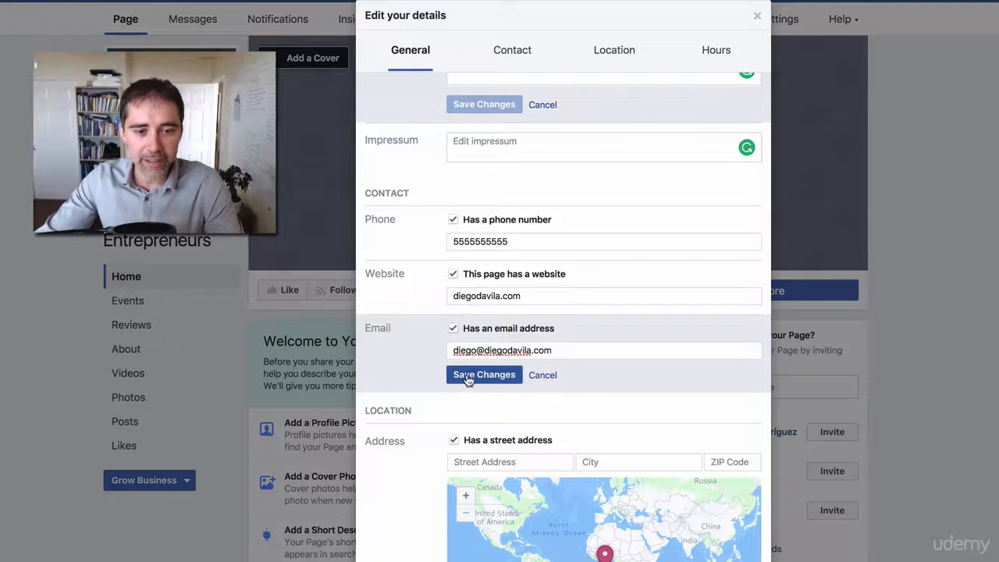
- Type the contact e-mail address into the Email field, correcting typos, and save it
left_click(479, 376)
scroll(546, 367, "down", 3)
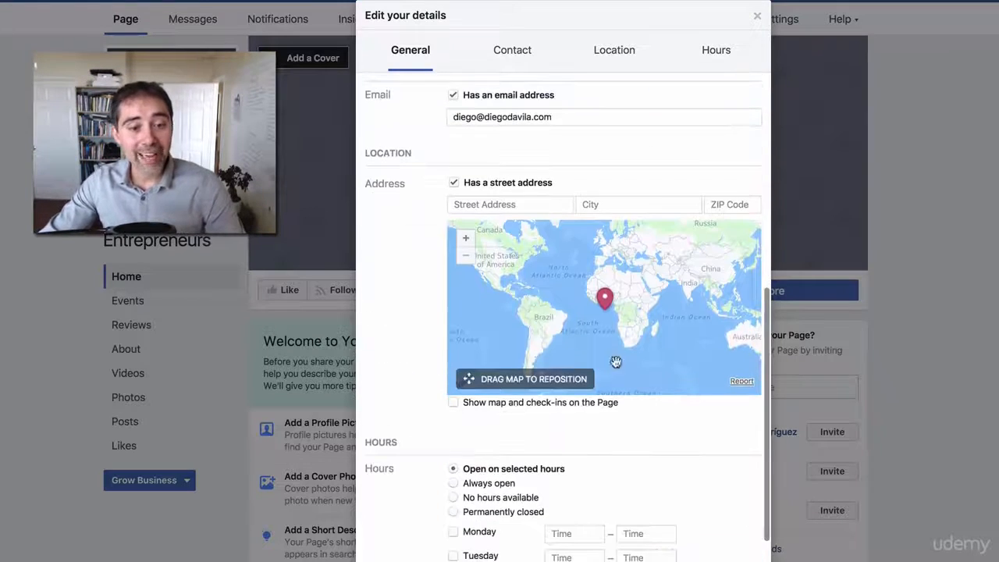
- Uncheck 'Has a street address' for the page's location and save the change
left_click(571, 206)
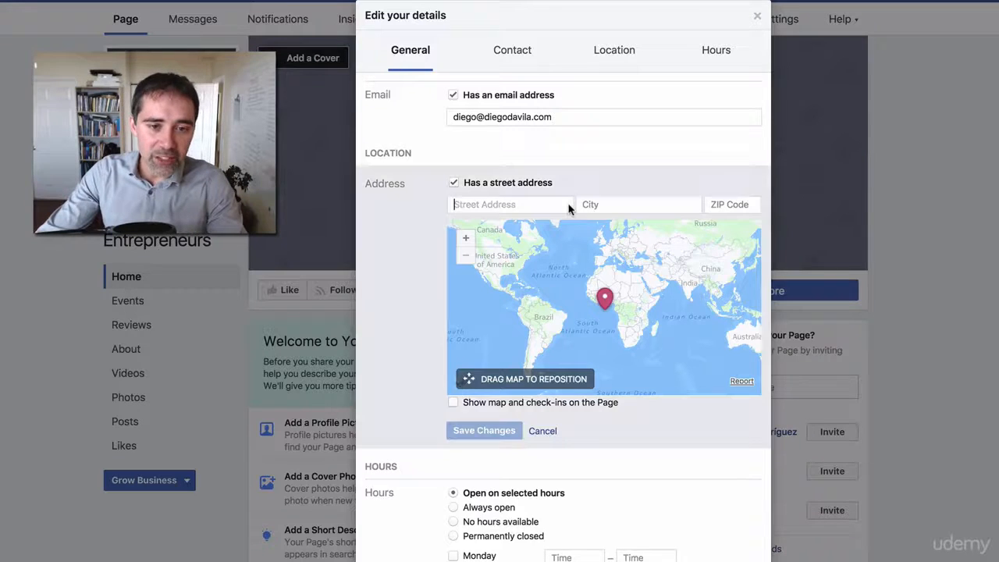
left_click(453, 185)
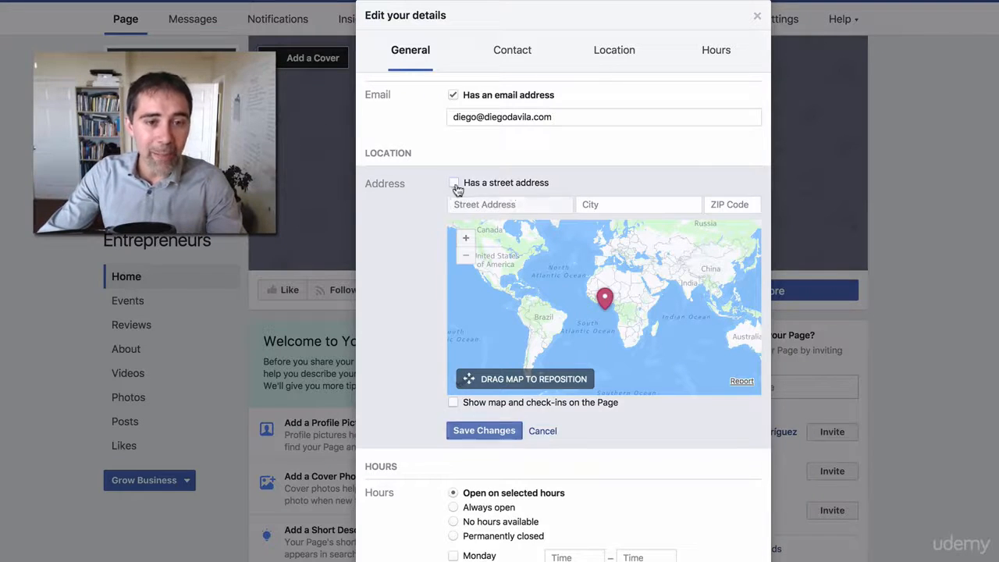
left_click(503, 432)
scroll(624, 444, "down", 3)
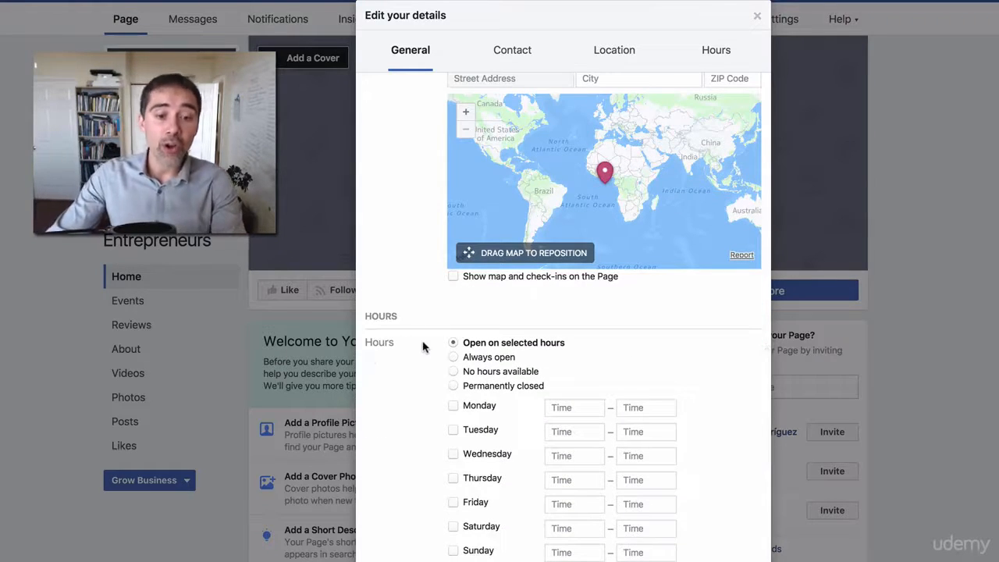
- Leave hours on open on selected hours and close the editor via See All Information
left_click(463, 358)
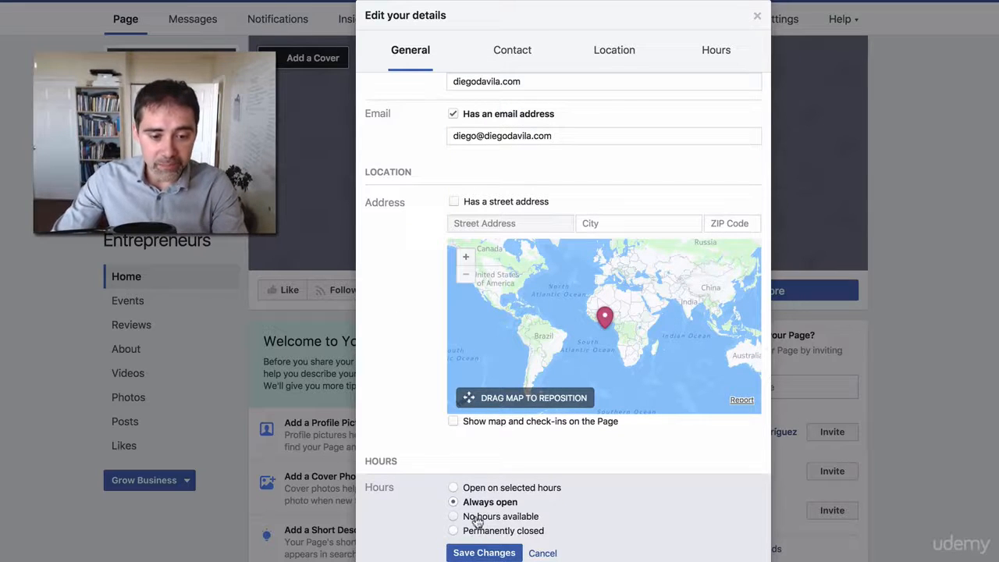
left_click(461, 488)
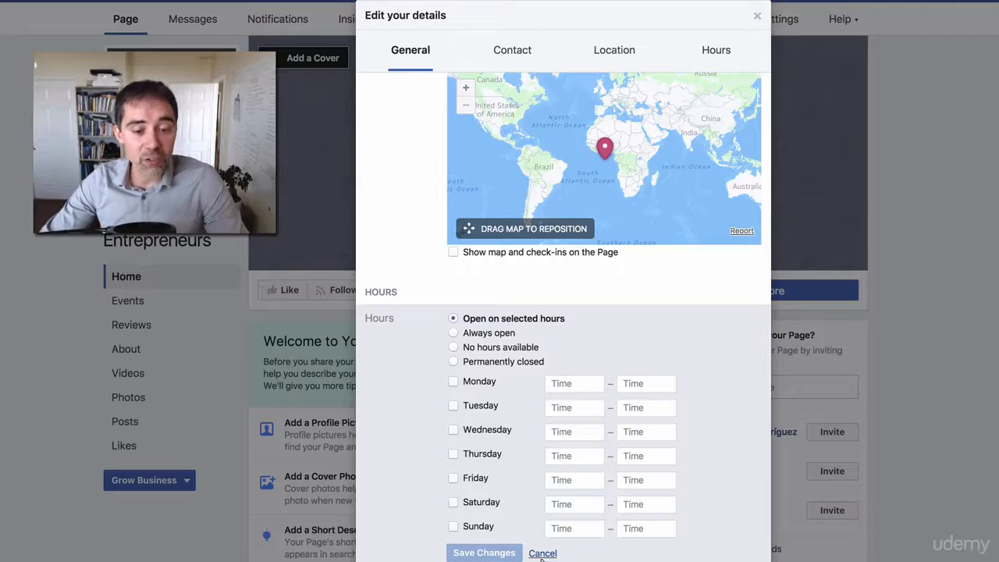
scroll(513, 334, "up", 1)
scroll(513, 334, "up", 10)
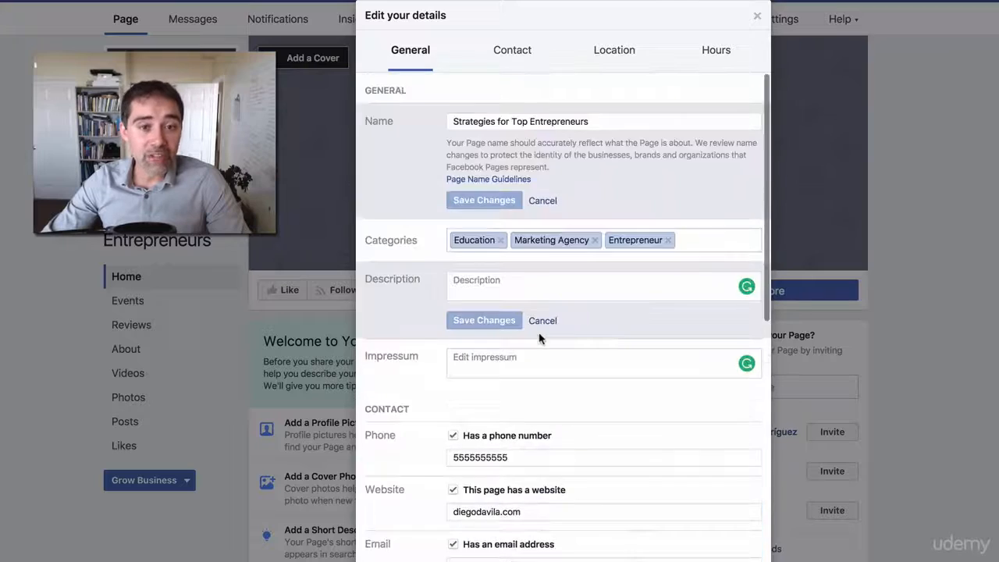
scroll(539, 338, "down", 15)
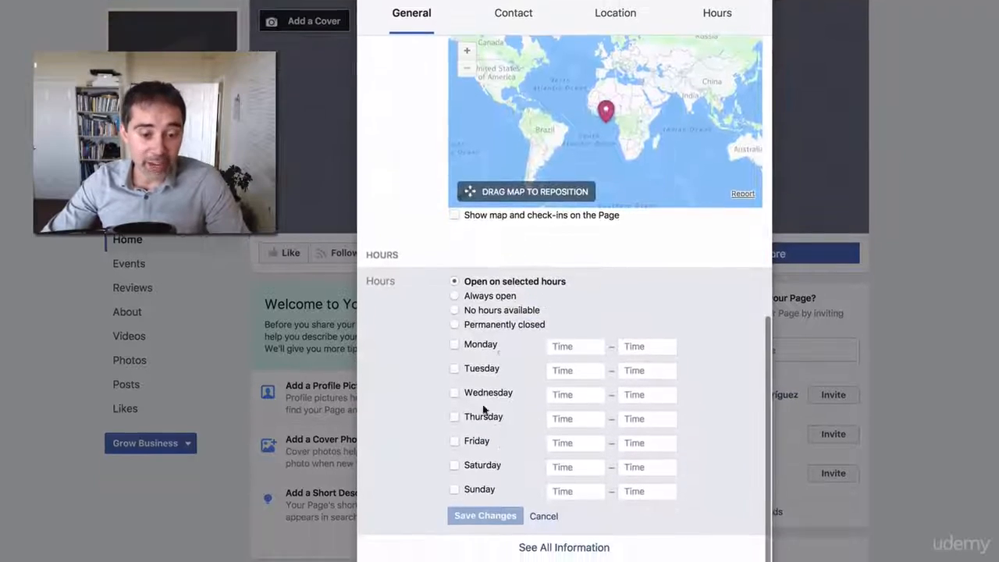
left_click(547, 543)
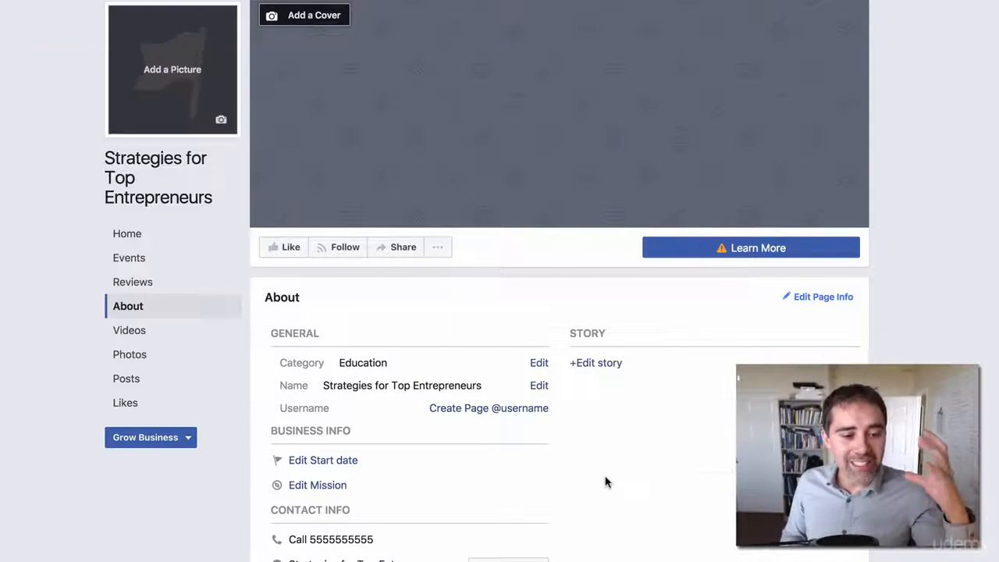
scroll(607, 481, "down", 3)
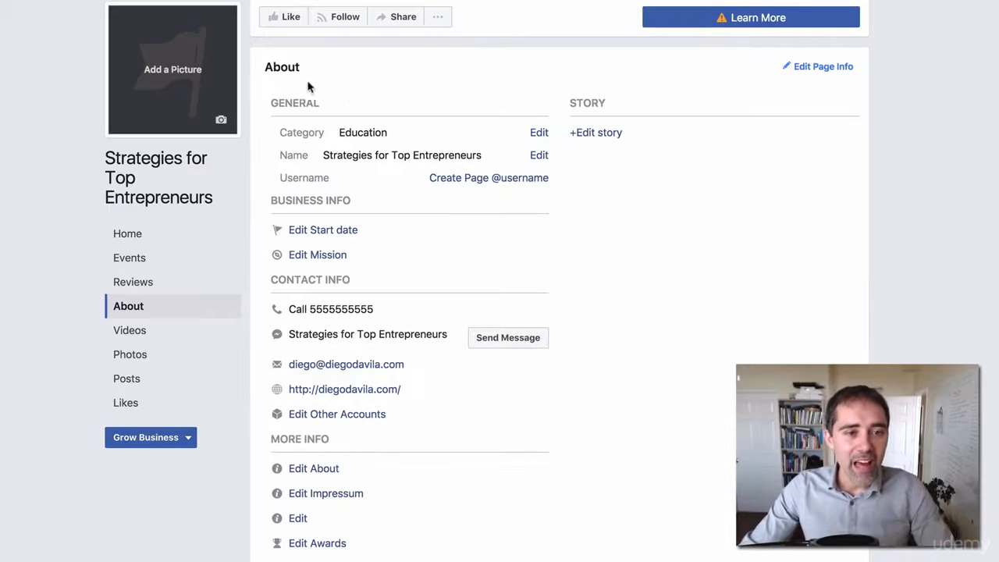
left_click_drag(265, 69, 332, 69)
scroll(518, 188, "down", 2)
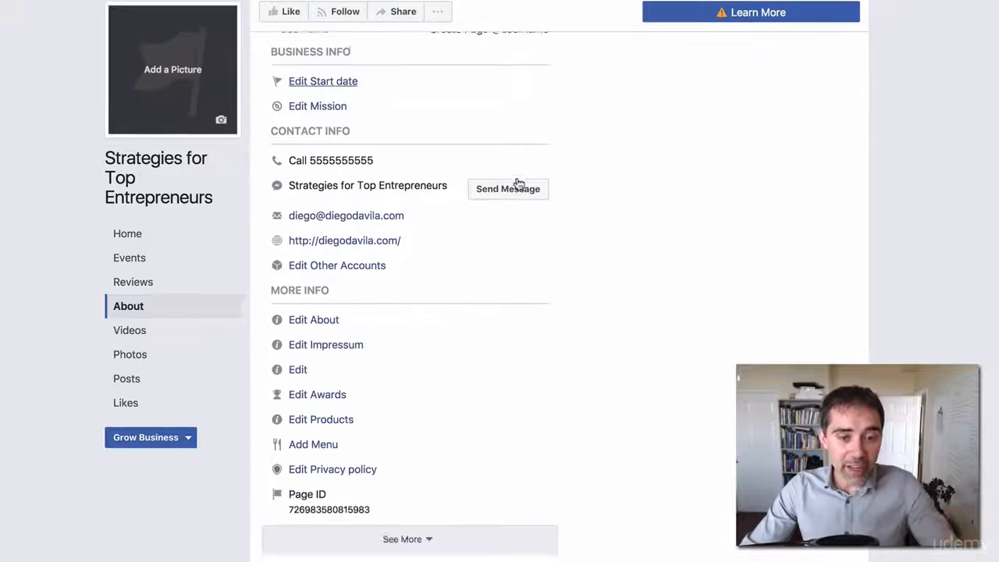
scroll(517, 183, "up", 4)
scroll(328, 110, "down", 3)
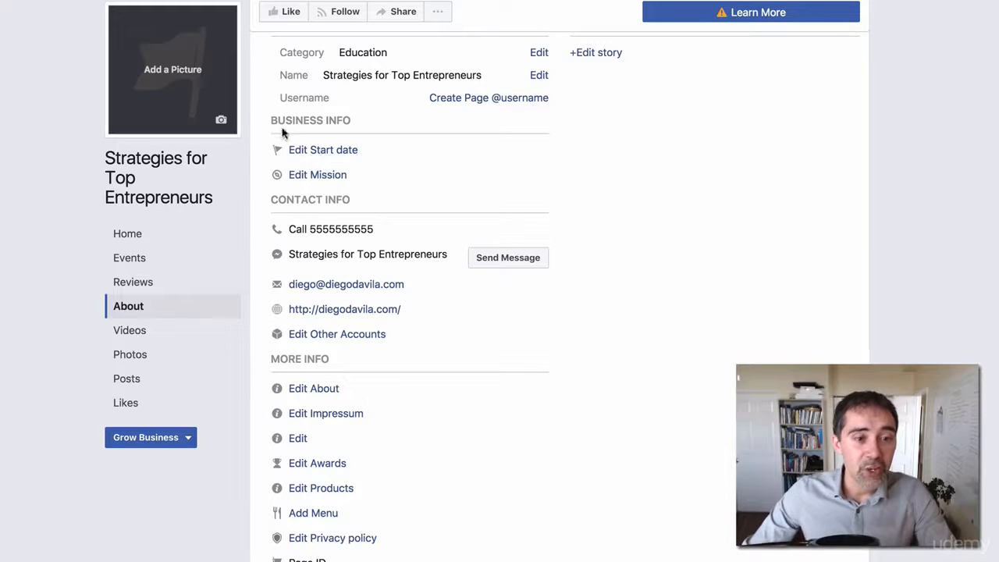
left_click_drag(280, 121, 356, 123)
- Choose Founded as the page's start date type
left_click(328, 150)
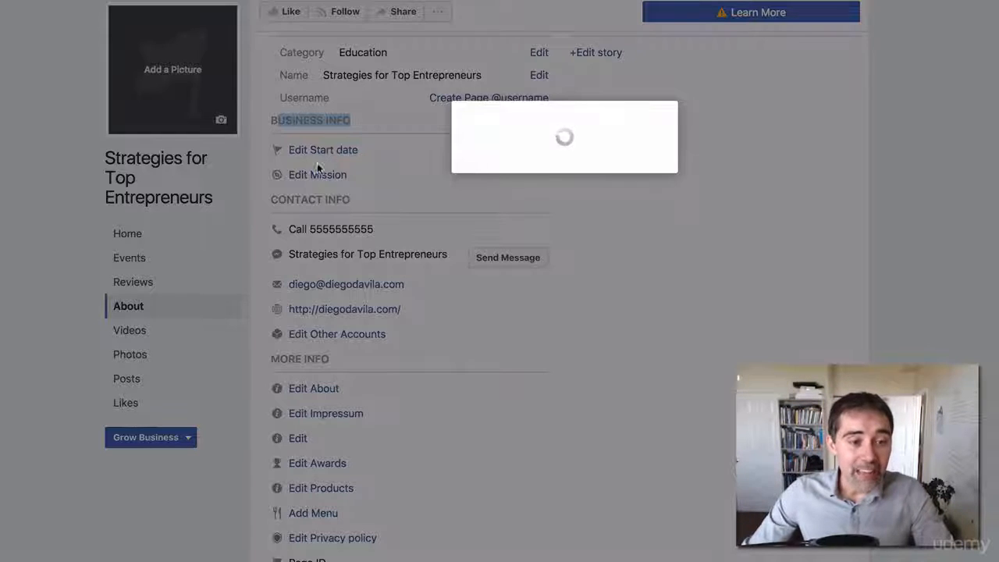
left_click(506, 164)
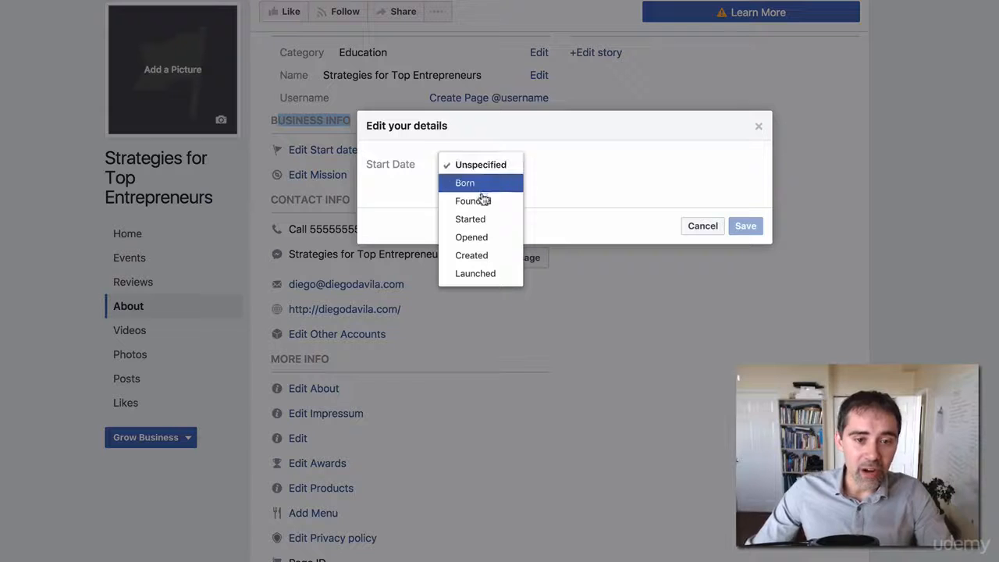
left_click(492, 201)
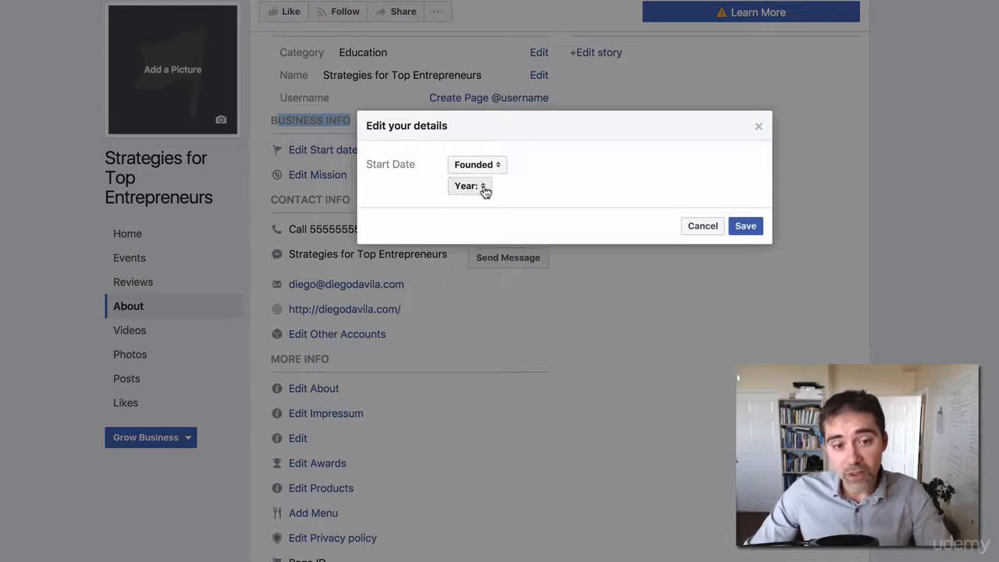
- Pick year 2010, month December and day 31, then save the founding date
left_click(482, 190)
scroll(466, 277, "down", 7)
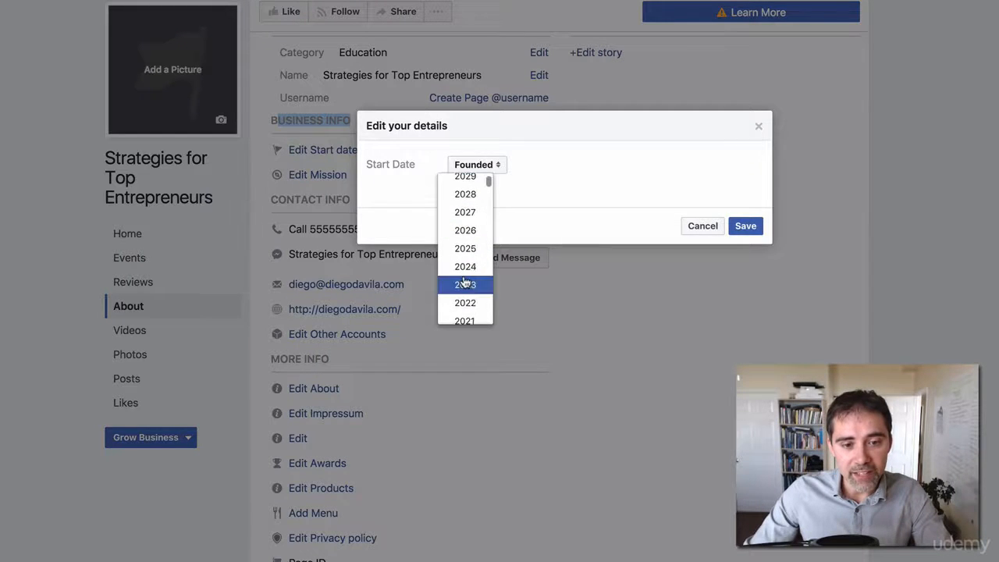
scroll(465, 283, "down", 3)
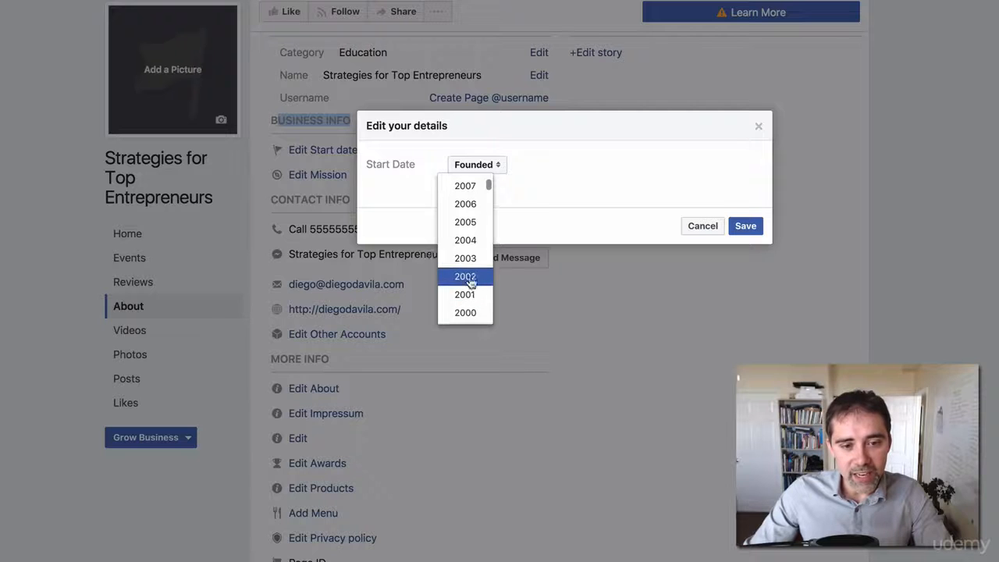
scroll(470, 258, "up", 1)
scroll(468, 242, "up", 1)
left_click(471, 198)
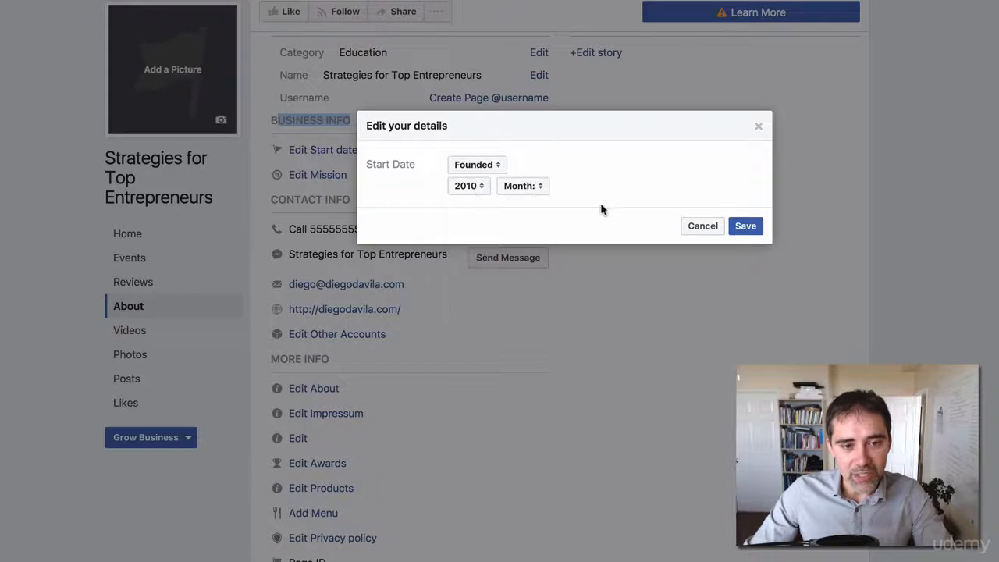
left_click(527, 194)
left_click(528, 203)
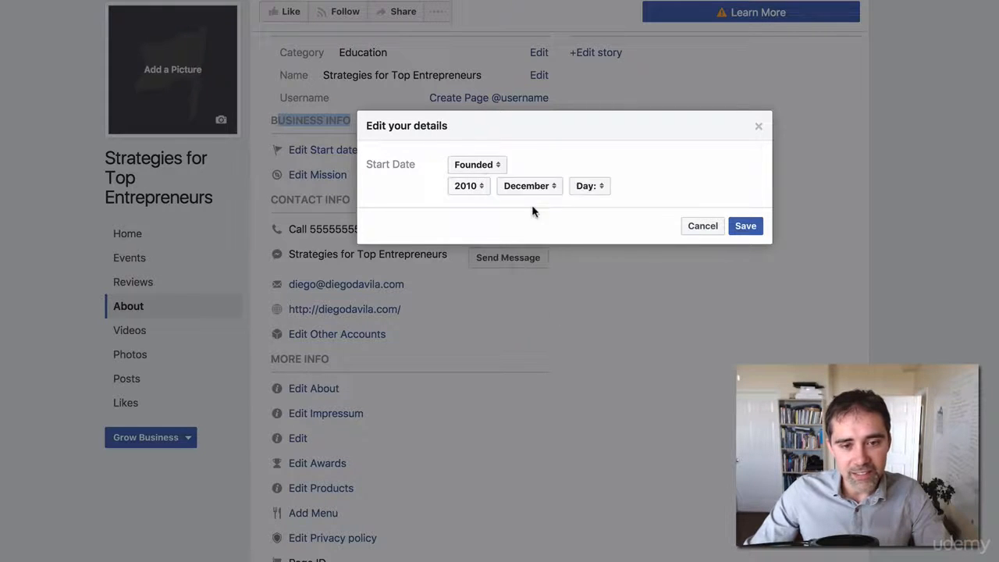
left_click(586, 195)
left_click(582, 204)
left_click(745, 226)
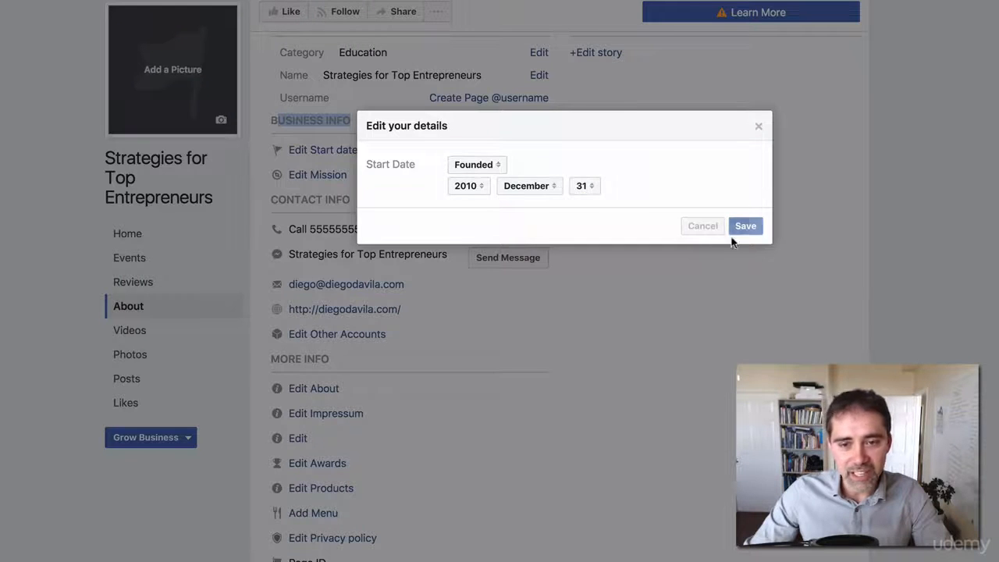
scroll(436, 345, "down", 1)
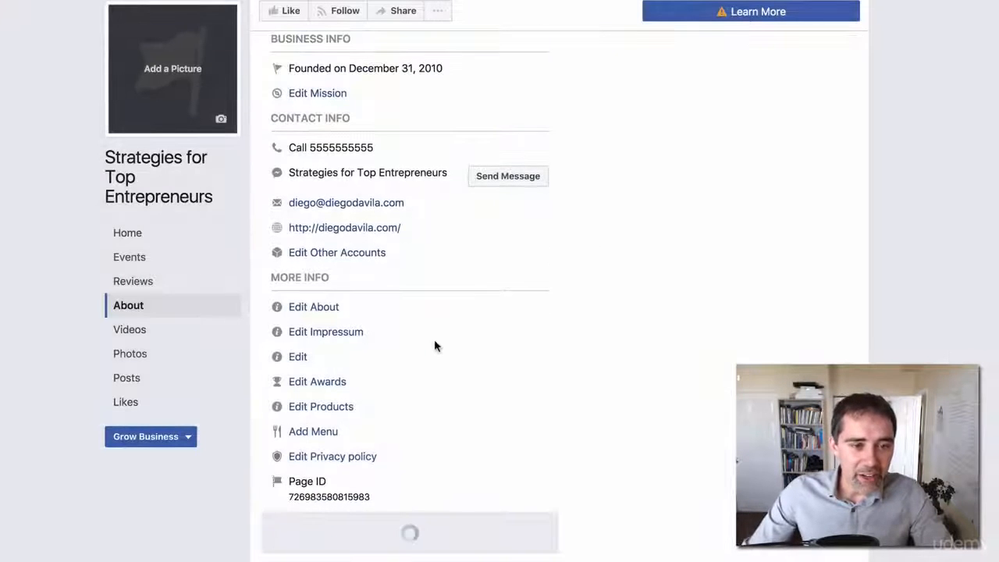
scroll(436, 346, "up", 1)
left_click(331, 163)
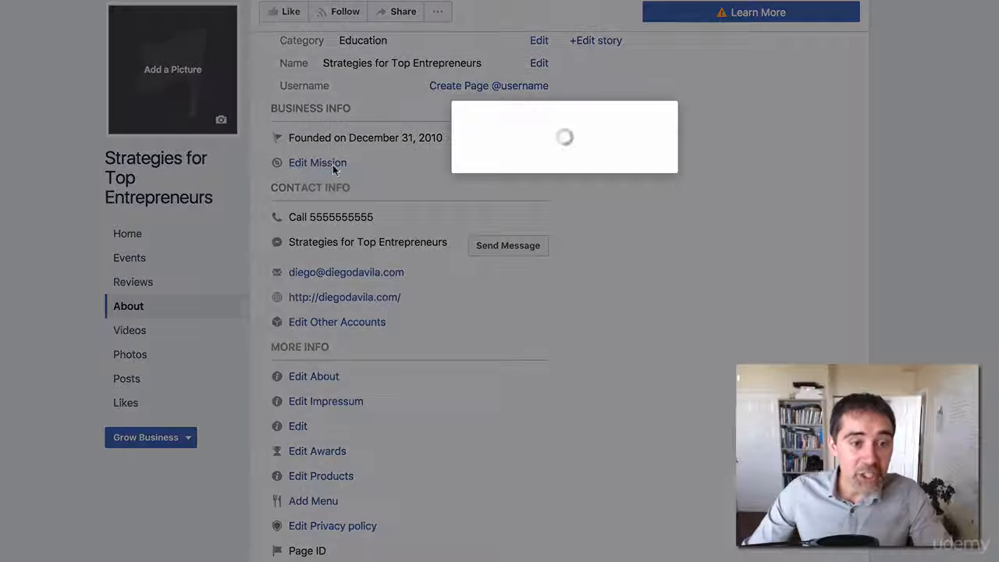
left_click(522, 165)
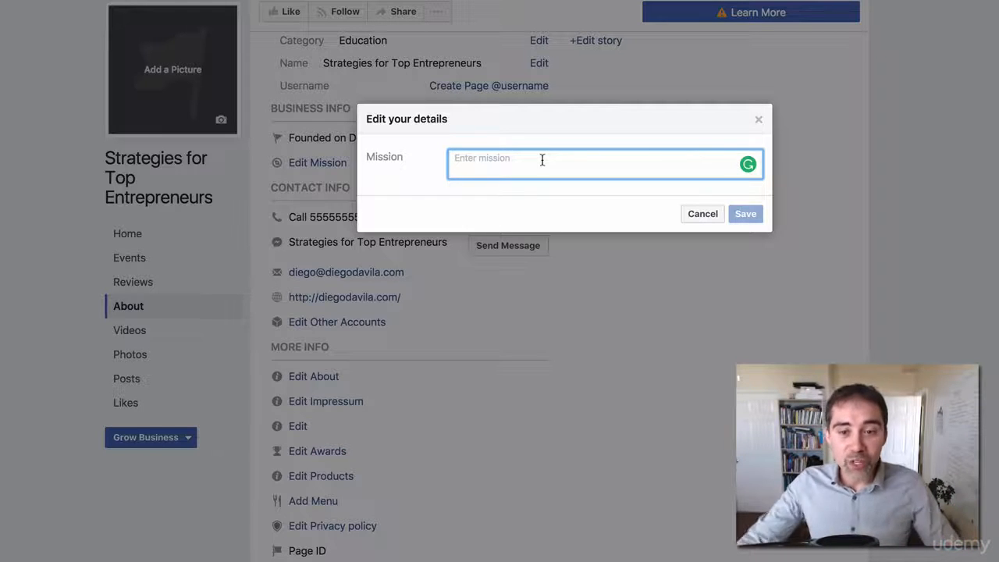
left_click(757, 120)
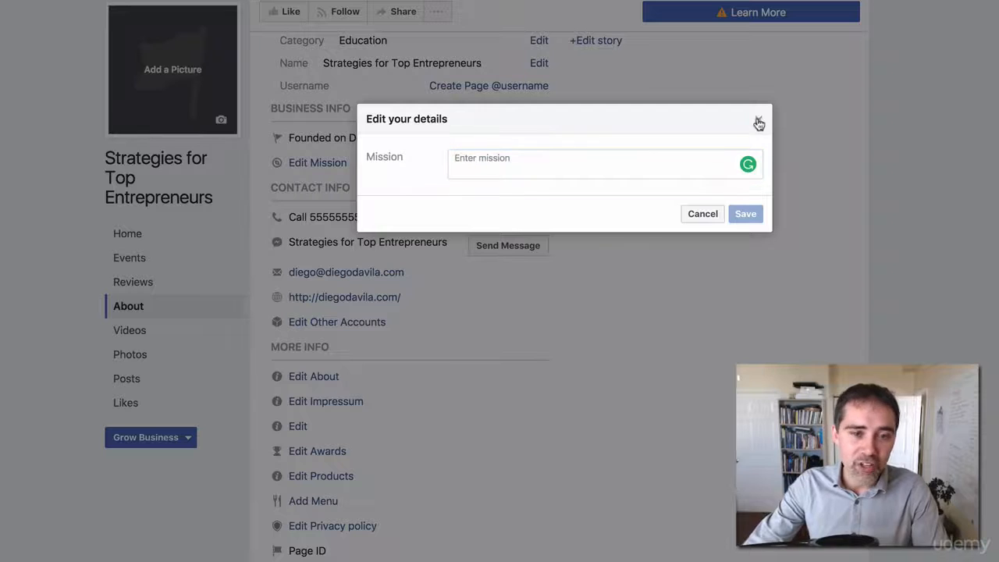
- Type 'Find the best strategies that will take your online business to the next level.' as the About text and save
scroll(457, 216, "down", 1)
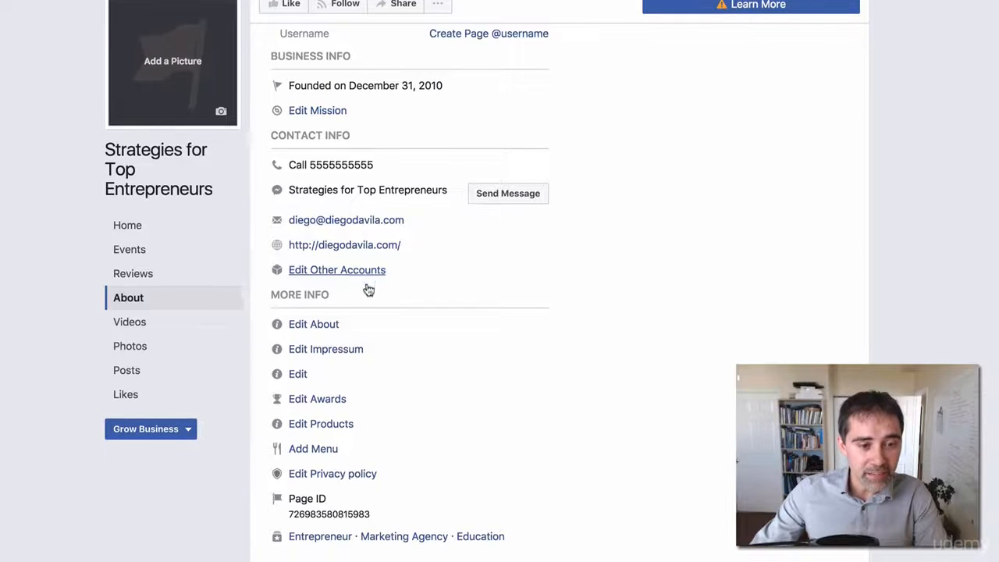
left_click(305, 336)
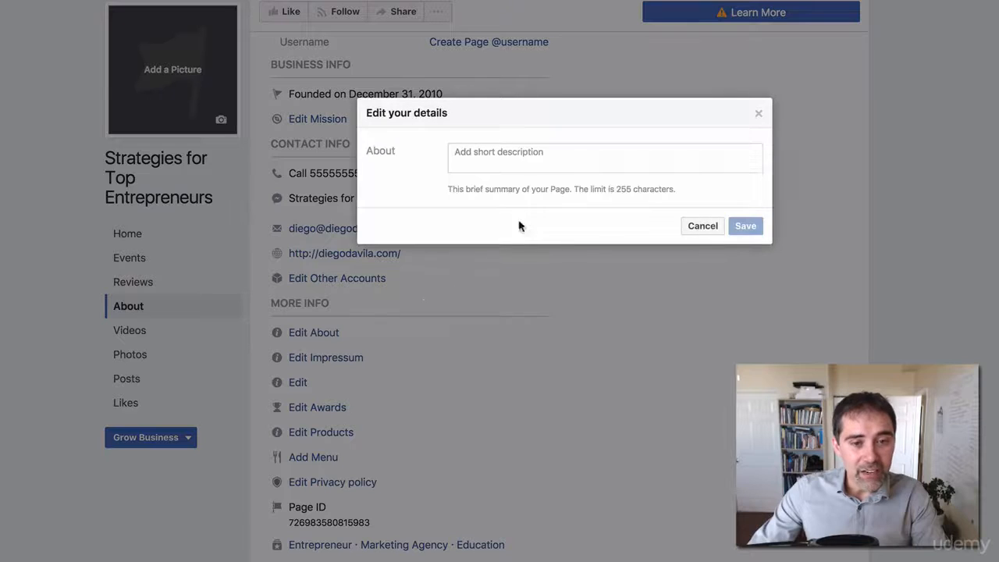
left_click(539, 159)
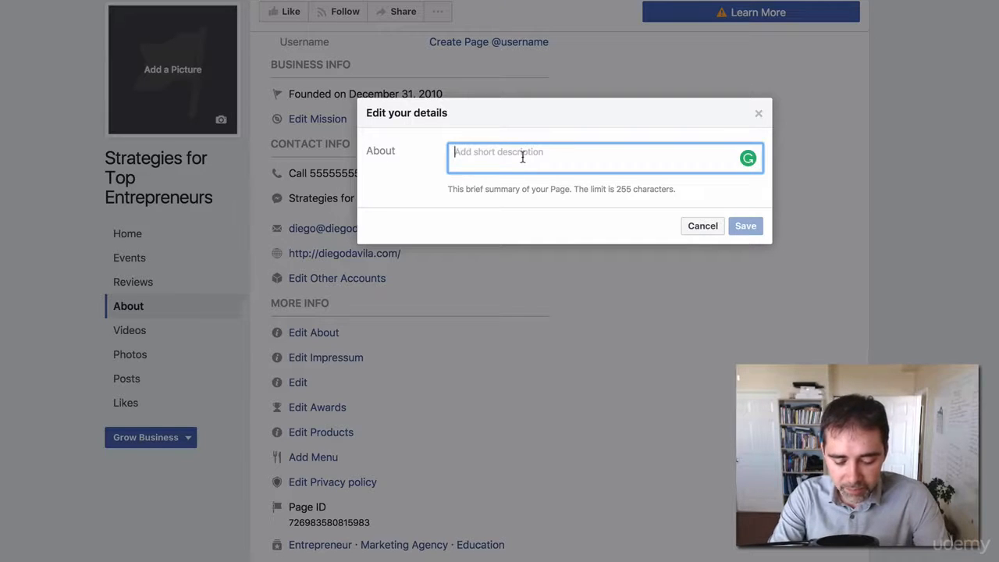
type("Find ")
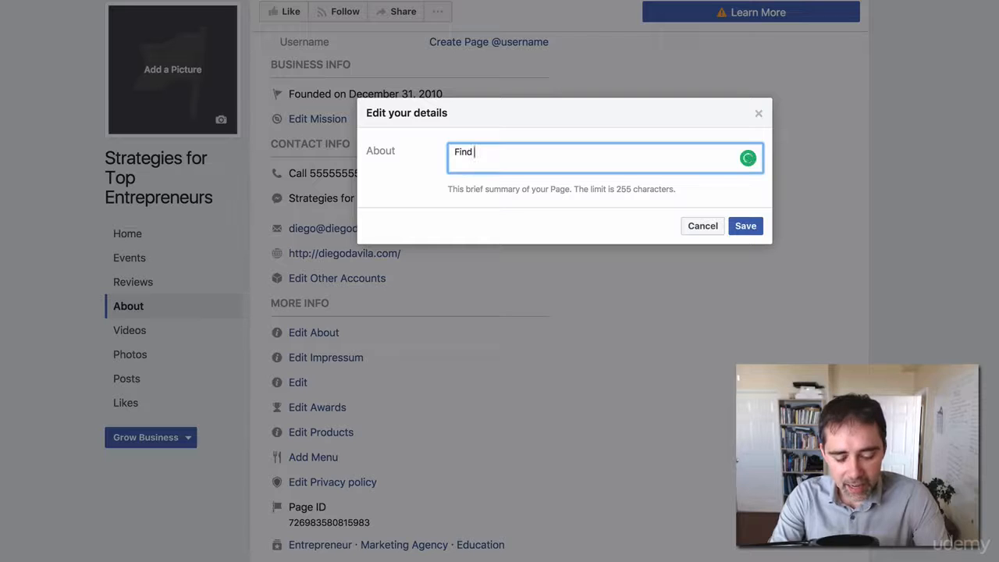
type("the best ")
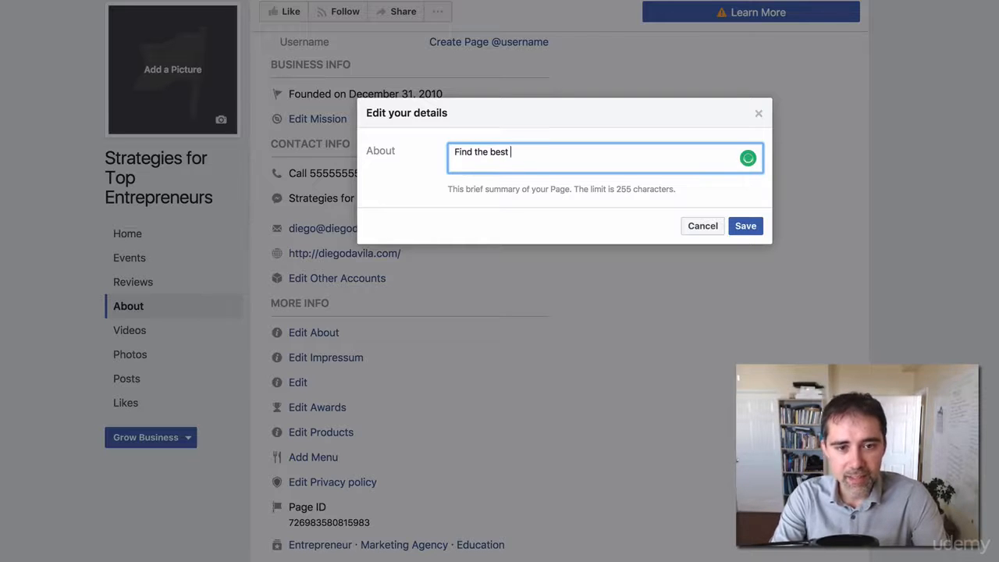
type("stratege")
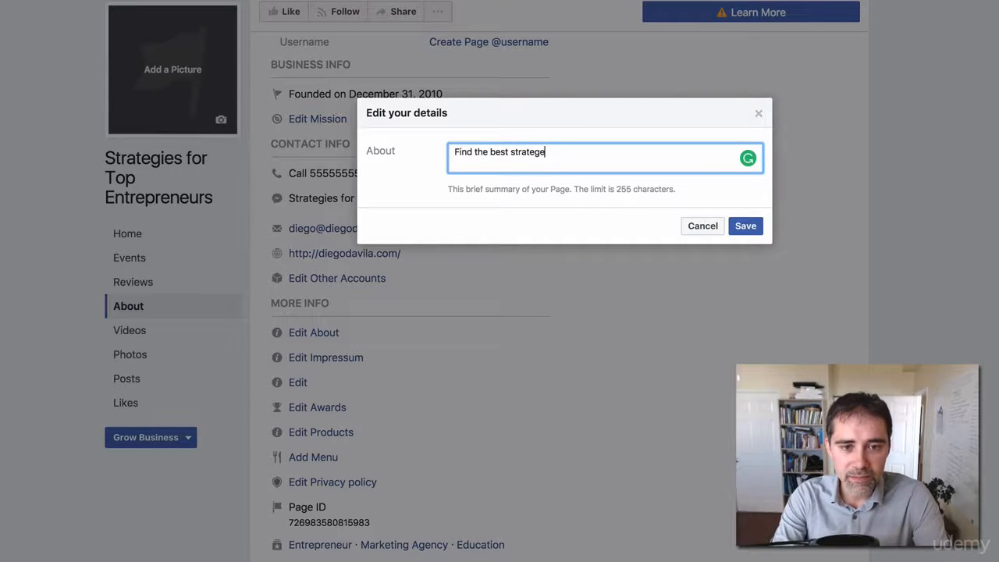
key("BackSpace")
type("ies that")
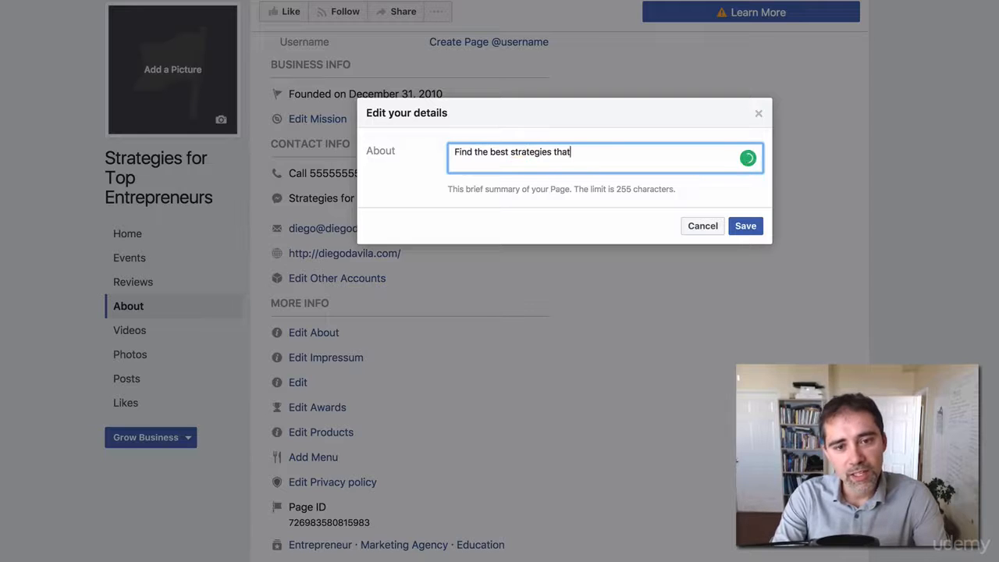
type(" will take your o")
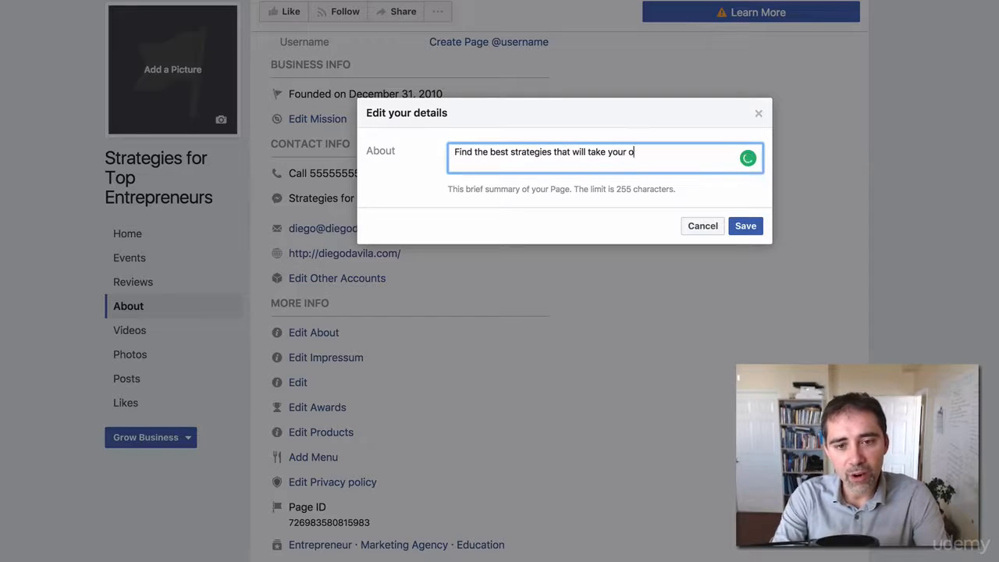
type("nline business to the n")
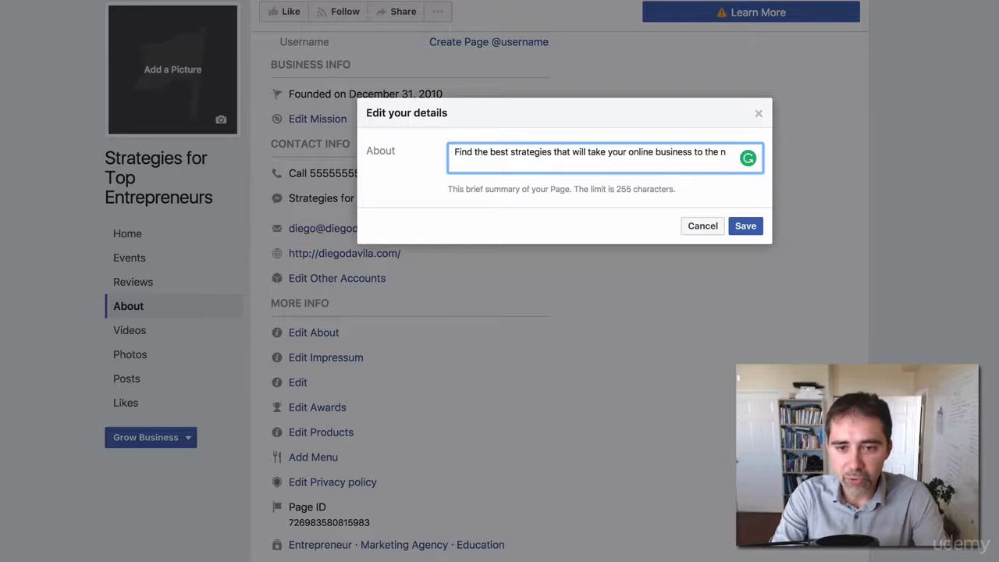
type("ext level.")
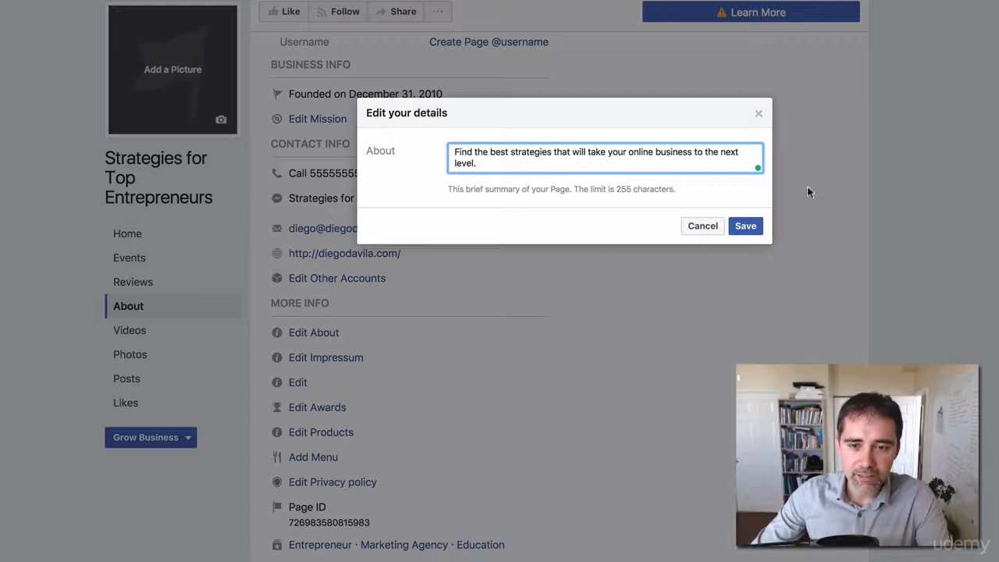
left_click(744, 228)
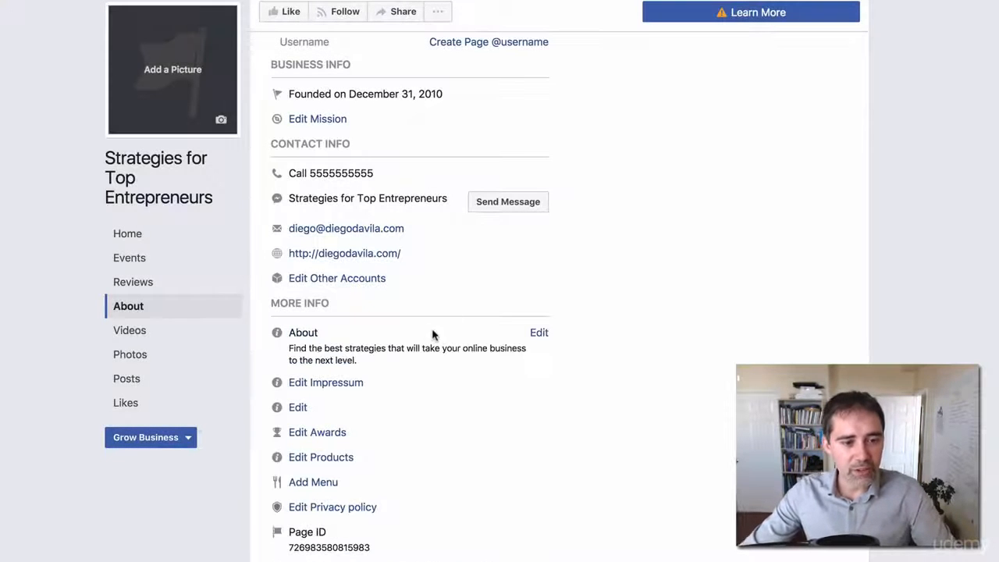
- Enter 2010 in the More Info Founded field and save it
scroll(348, 394, "down", 1)
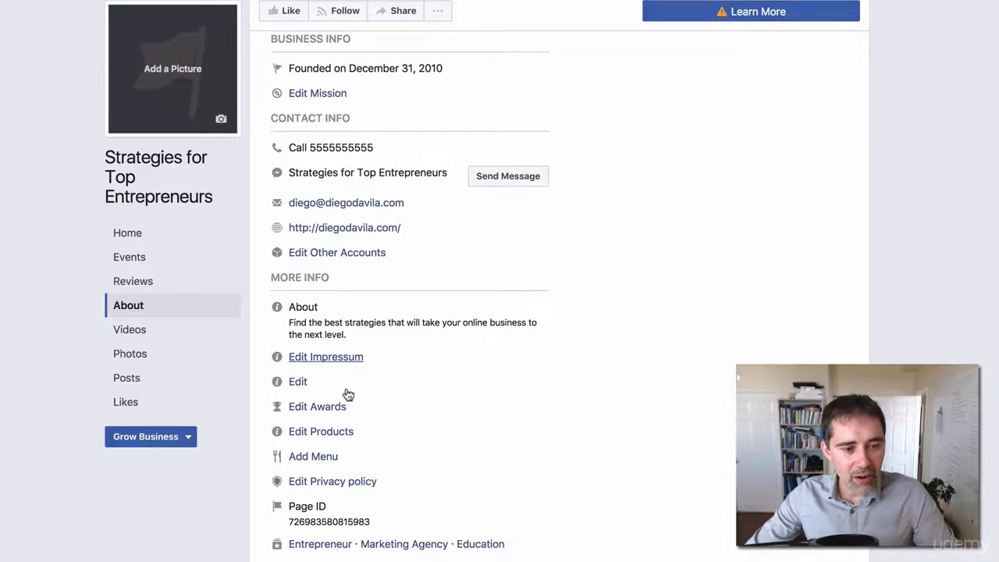
left_click(300, 384)
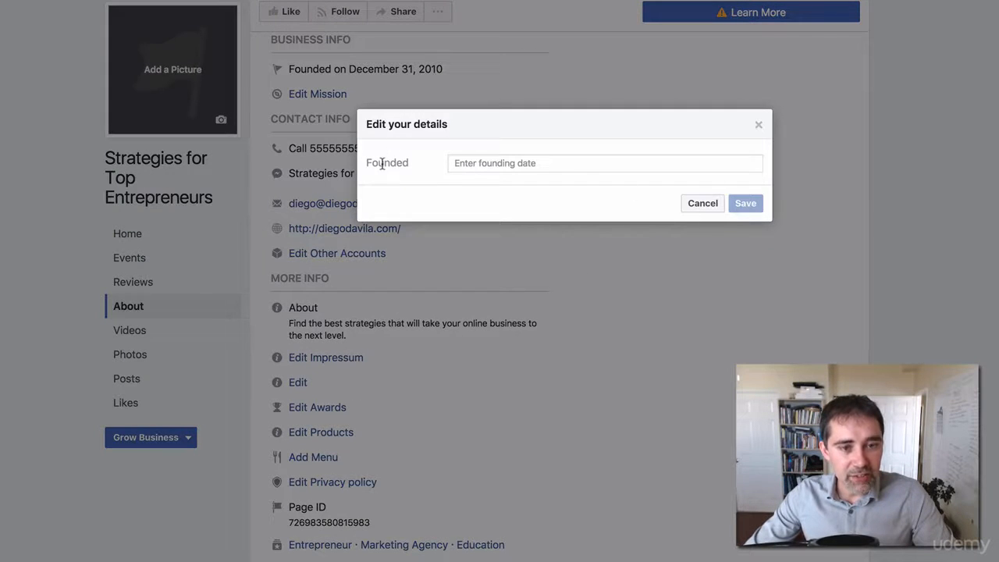
left_click_drag(380, 163, 570, 165)
left_click(617, 162)
type("2010")
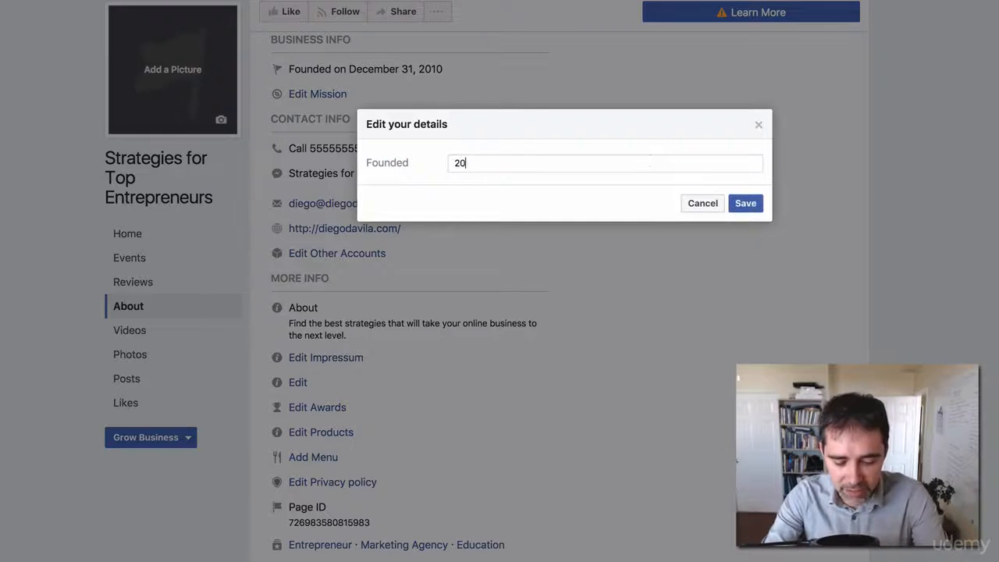
left_click(746, 203)
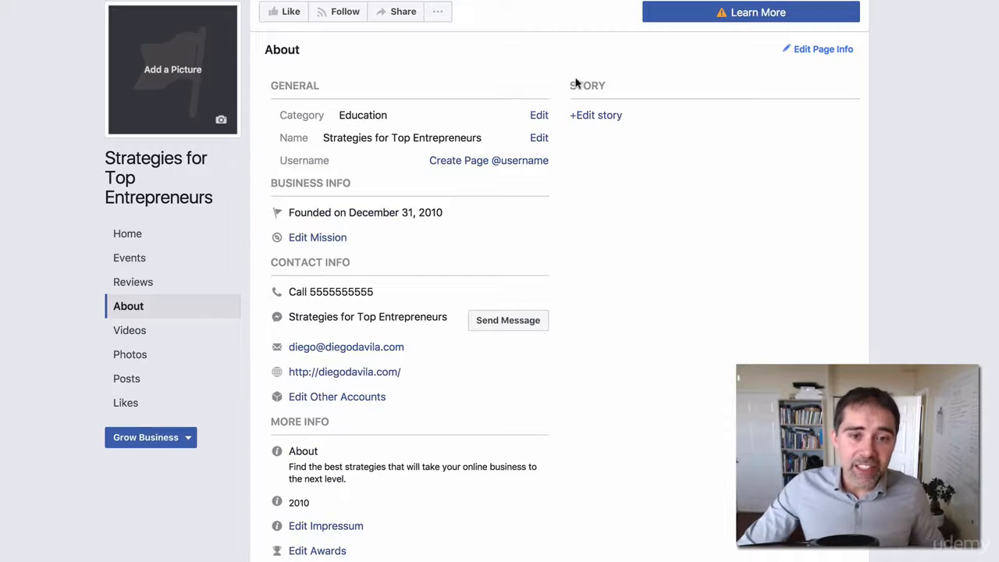
left_click_drag(624, 82, 571, 82)
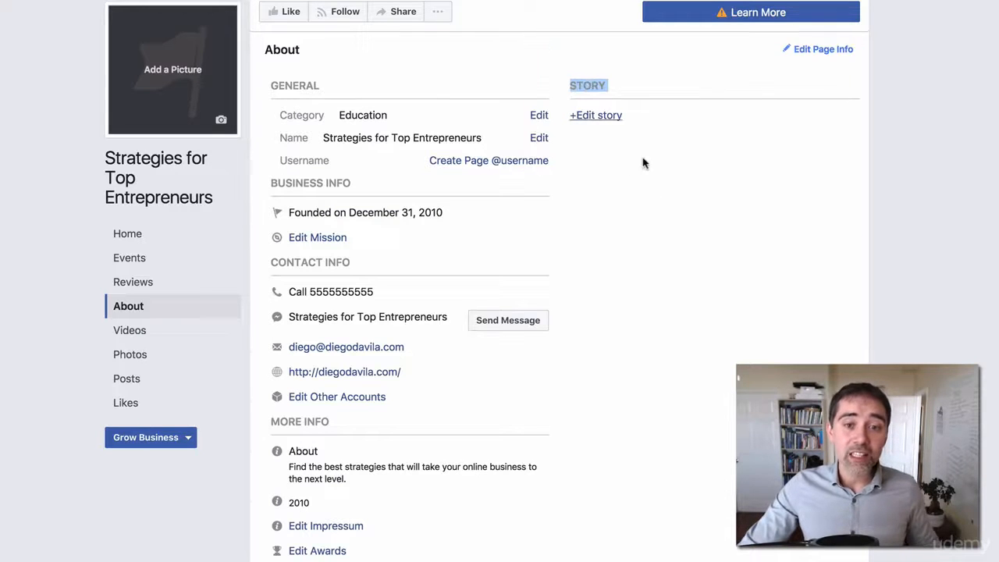
scroll(648, 172, "up", 2)
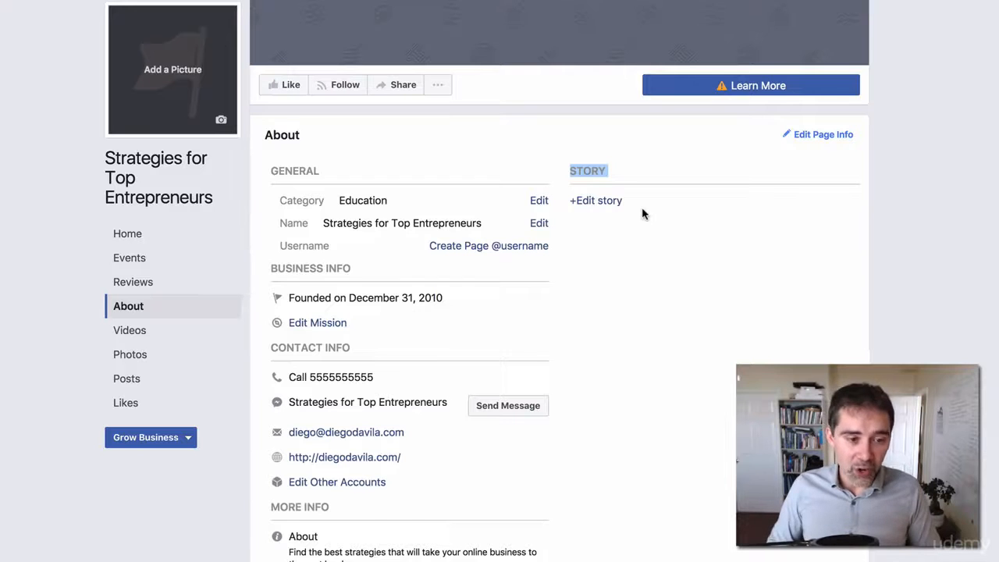
scroll(670, 119, "up", 4)
scroll(655, 170, "down", 5)
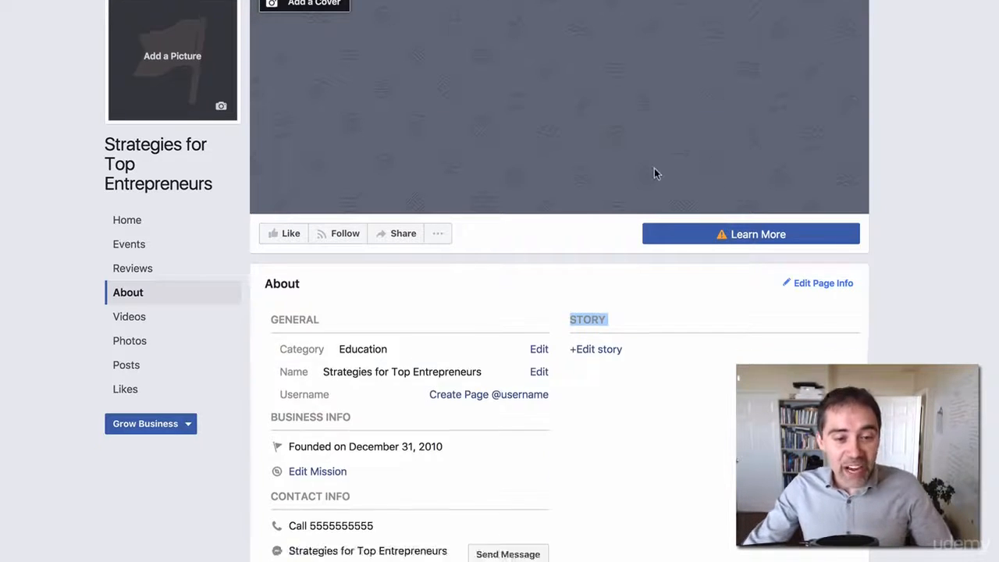
scroll(656, 172, "up", 6)
scroll(547, 180, "down", 1)
scroll(471, 211, "down", 5)
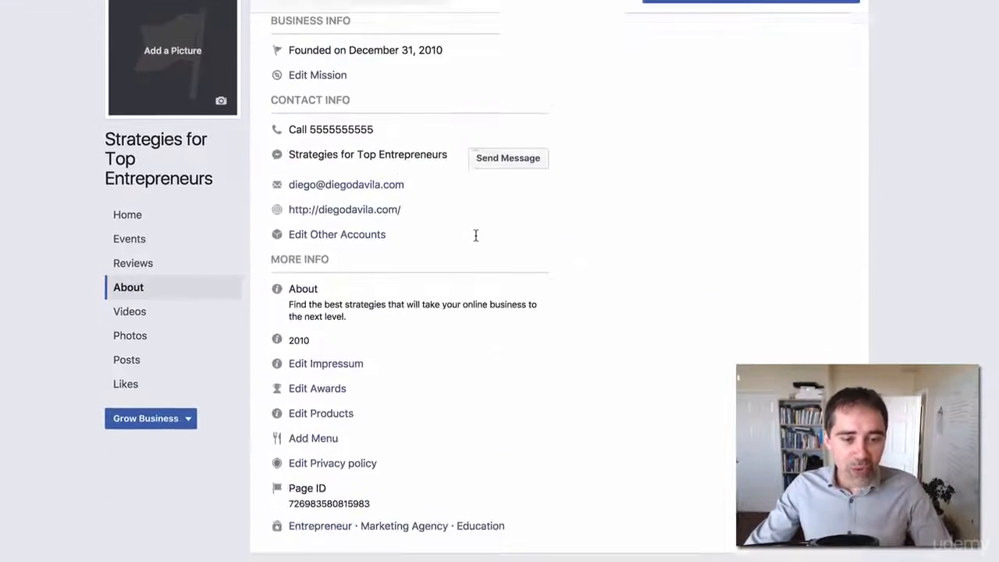
scroll(475, 234, "up", 5)
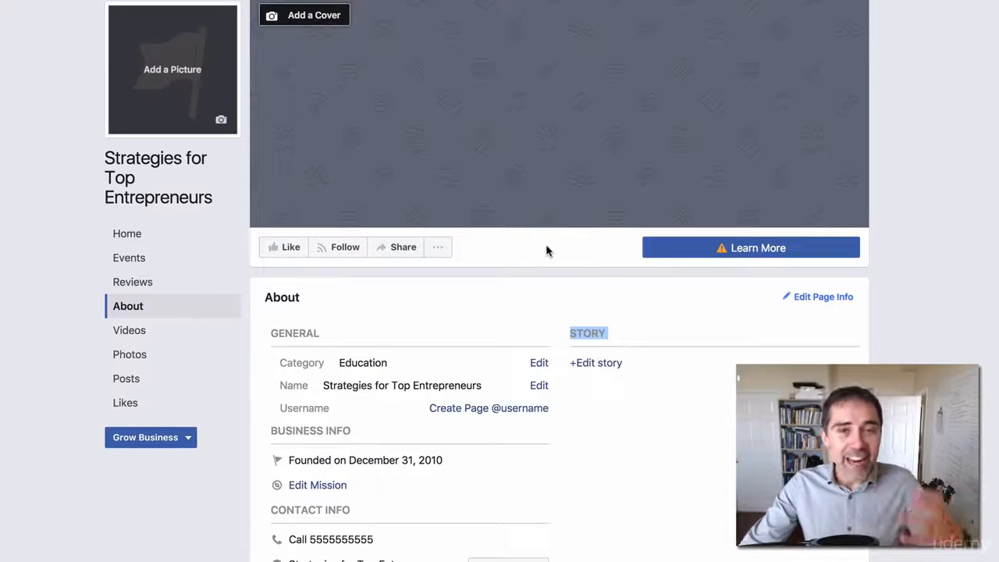
scroll(554, 276, "down", 2)
scroll(553, 279, "up", 2)
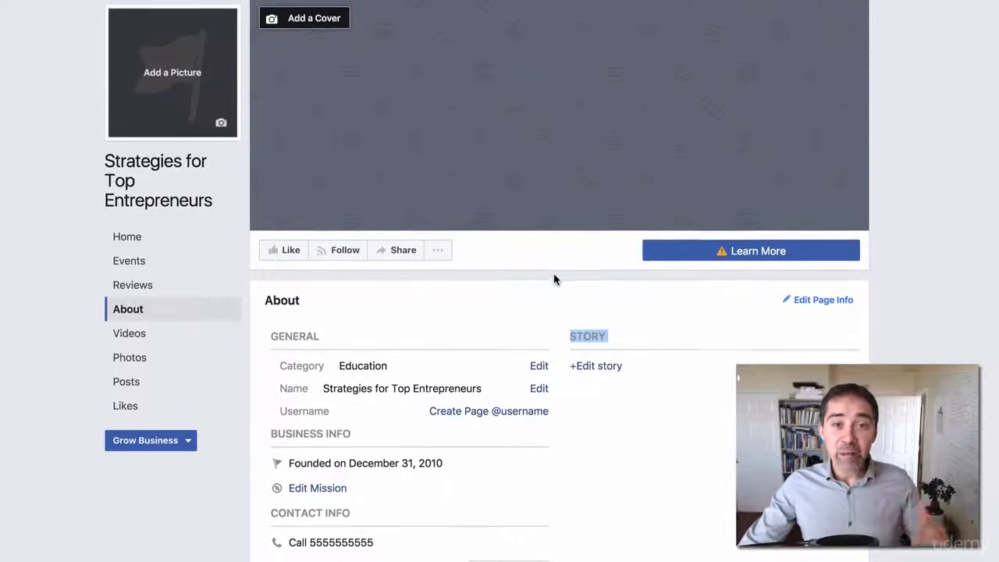